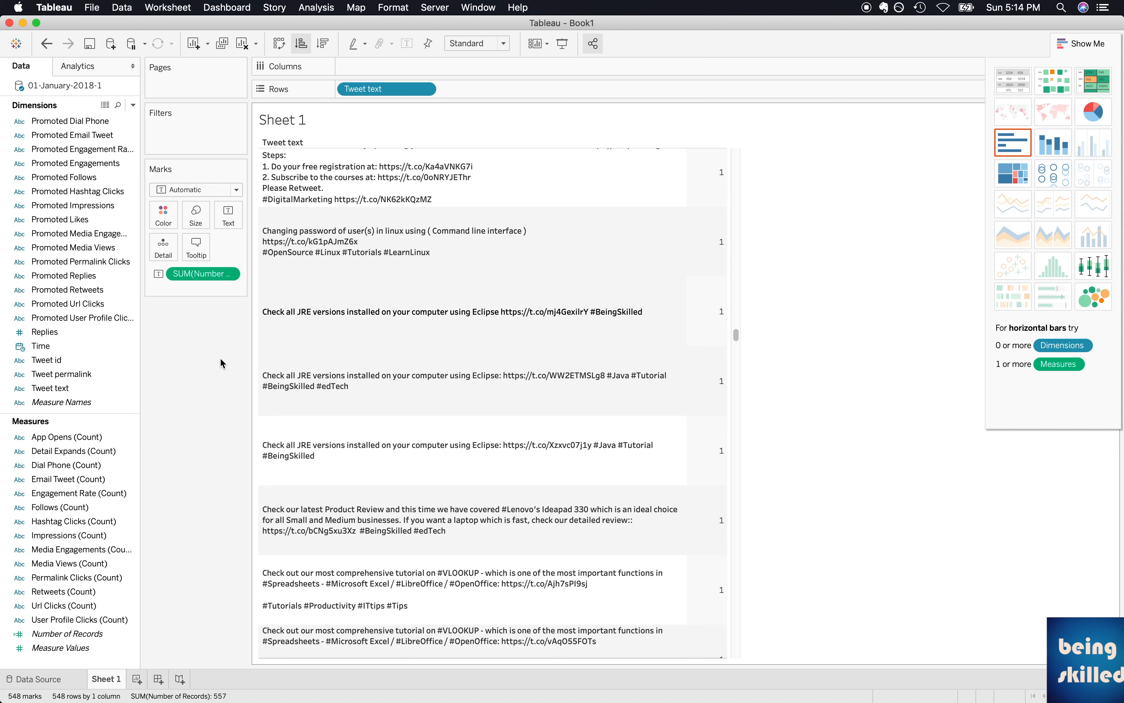
# Create a calculated field from the Tweet text dimension and name it String Searcher.
pyautogui.rightClick(64, 393)
pyautogui.moveTo(111, 494)
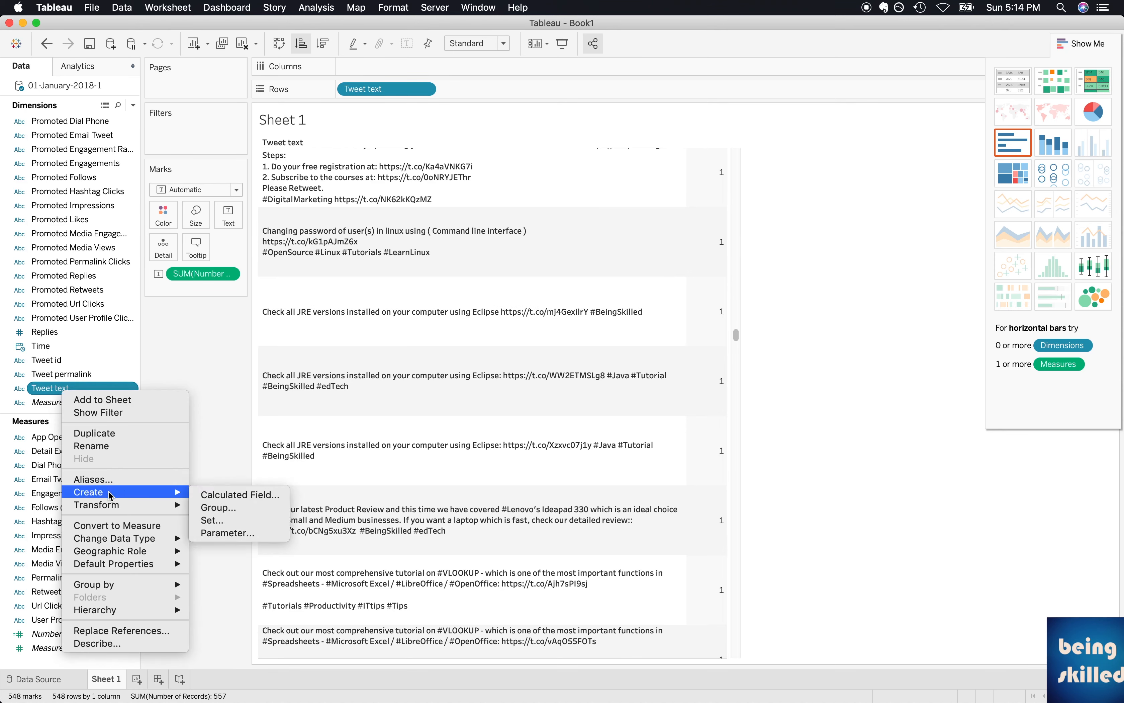
pyautogui.click(218, 497)
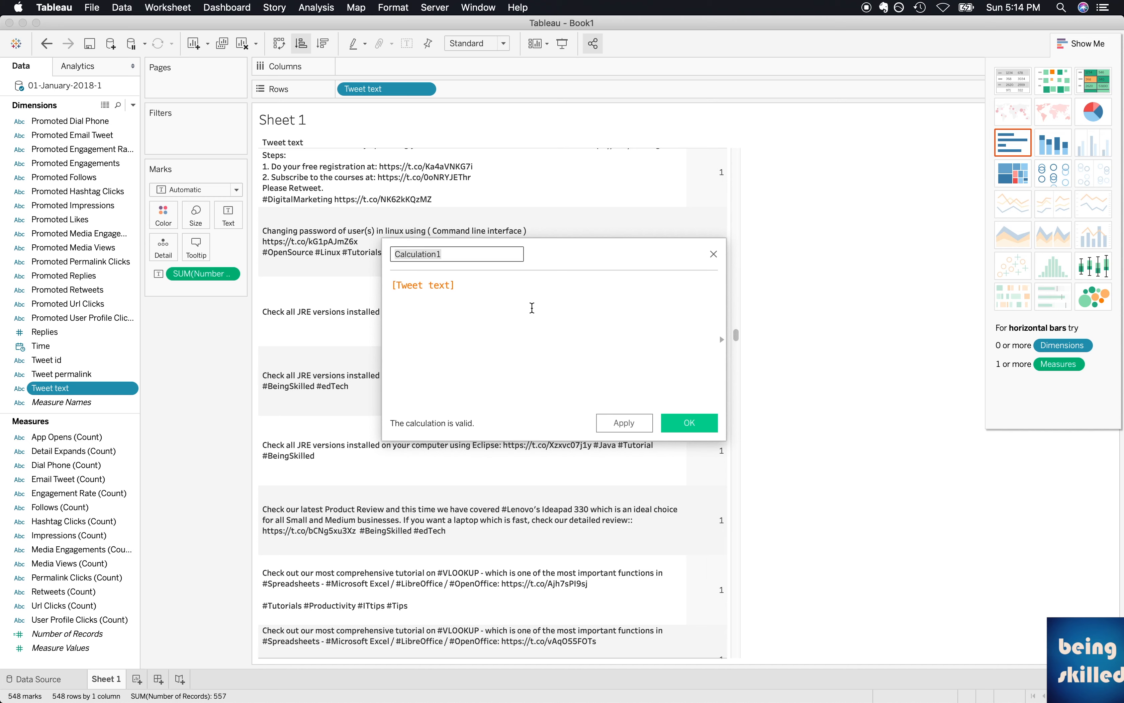
pyautogui.write('String Searcher')
# Replace the String Searcher formula with a CONTAINS function that takes [Tweet text] as its string argument.
pyautogui.click(476, 315)
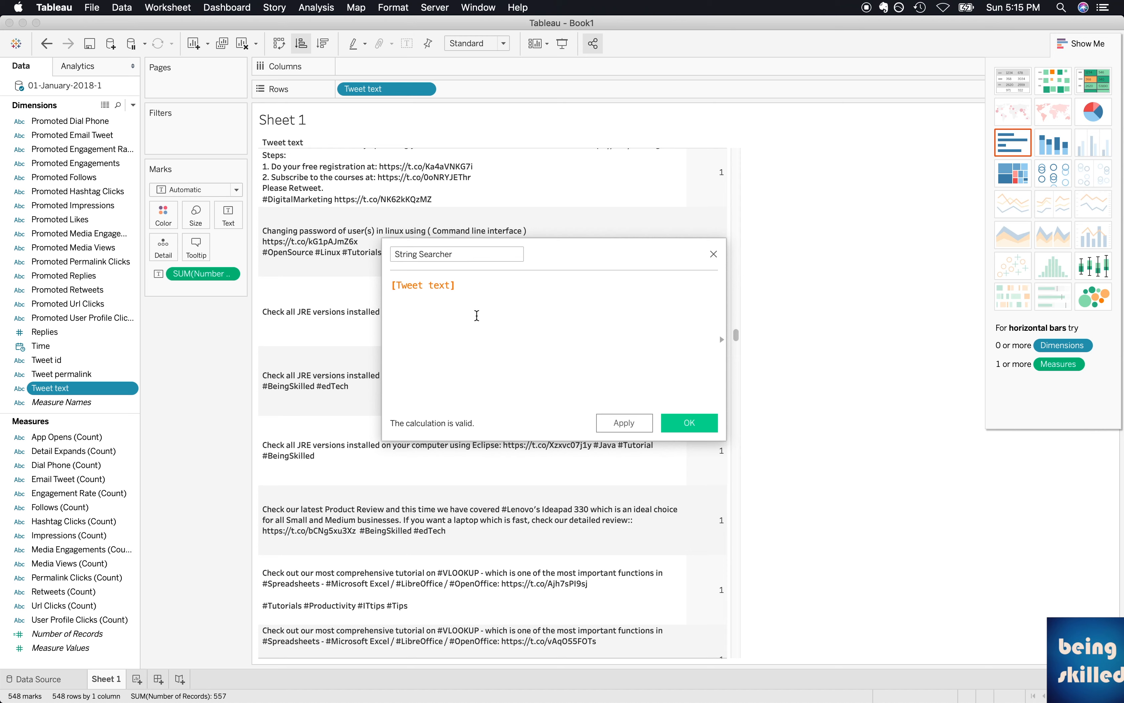
pyautogui.press('super+a')
pyautogui.press('BackSpace')
pyautogui.write('cont')
pyautogui.press('Return')
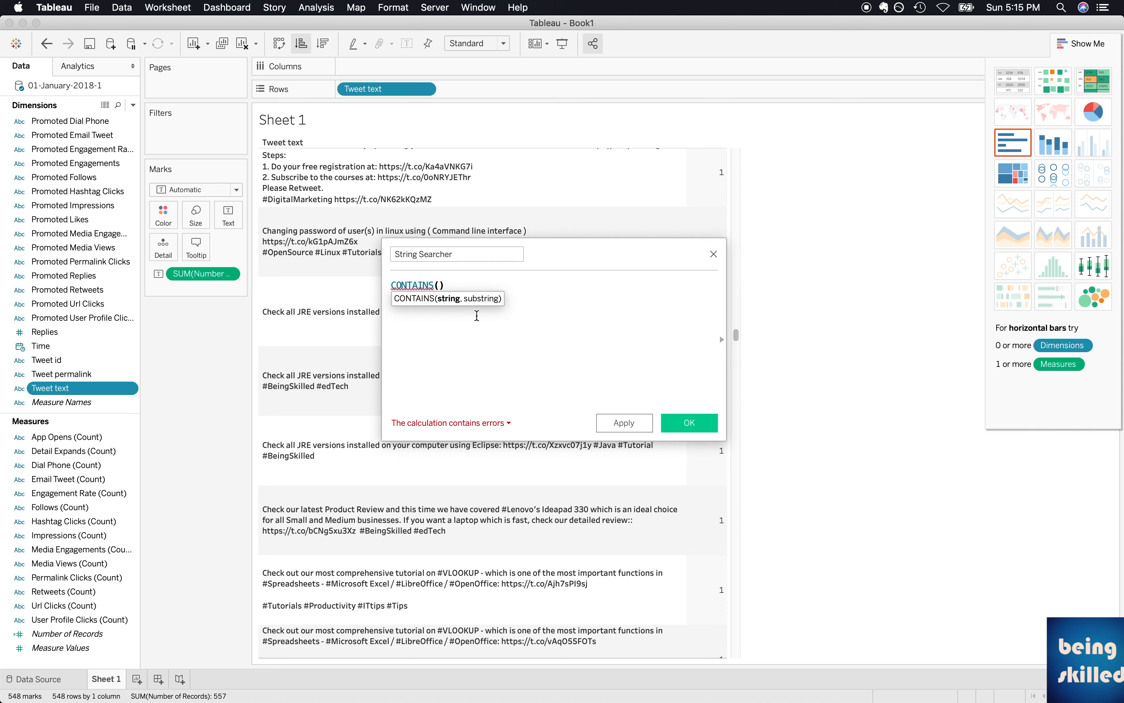
pyautogui.write('twee')
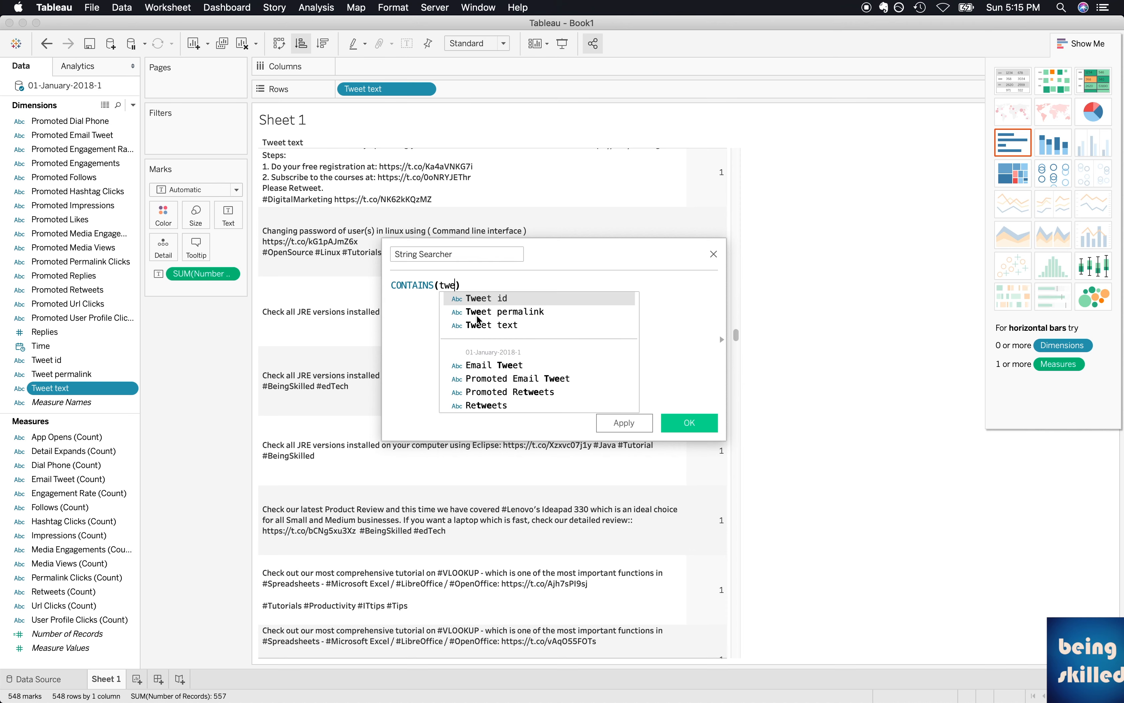
pyautogui.click(478, 324)
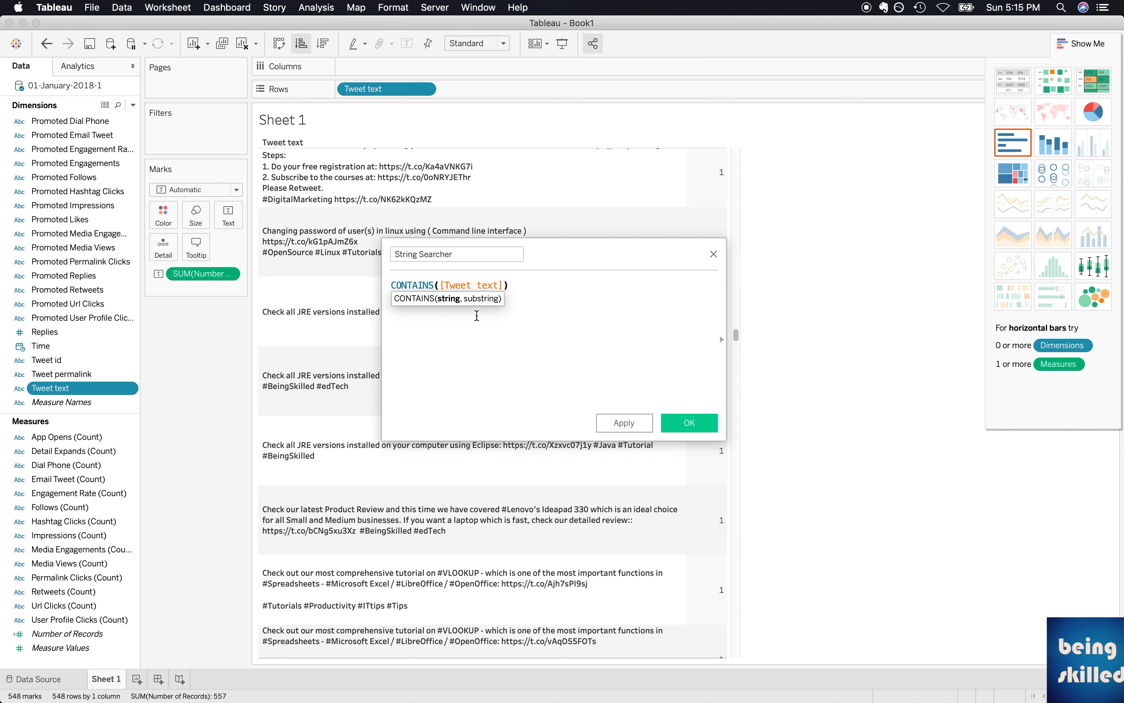
# Add "beingskilled" as the substring argument of CONTAINS and save the calculated field.
pyautogui.write(',')
pyautogui.write('"')
pyautogui.write('"')
pyautogui.press('BackSpace')
pyautogui.write('beingskk')
pyautogui.press('BackSpace')
pyautogui.write('illed')
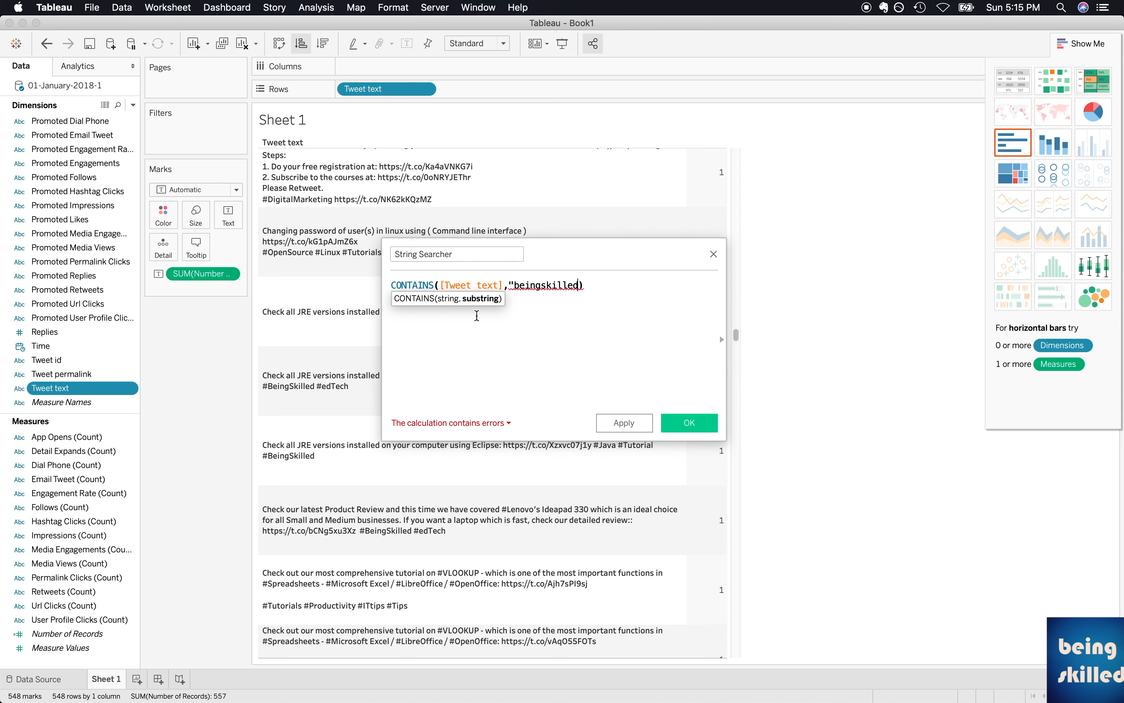
pyautogui.write('"')
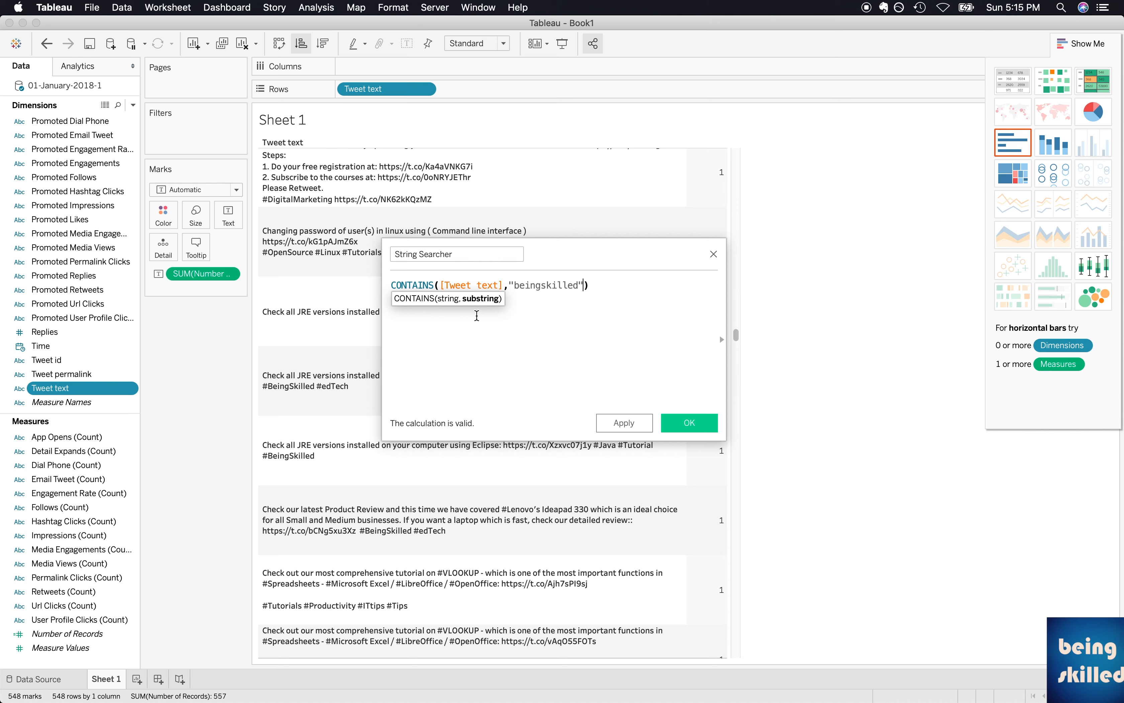
pyautogui.click(627, 423)
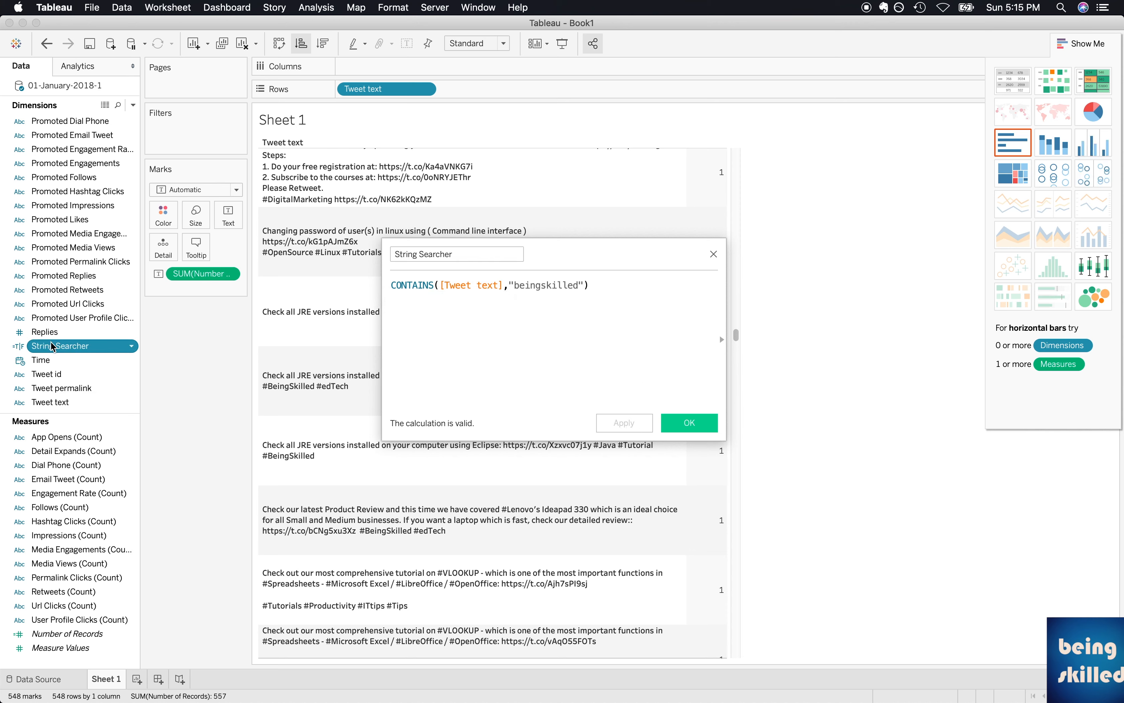
pyautogui.click(692, 424)
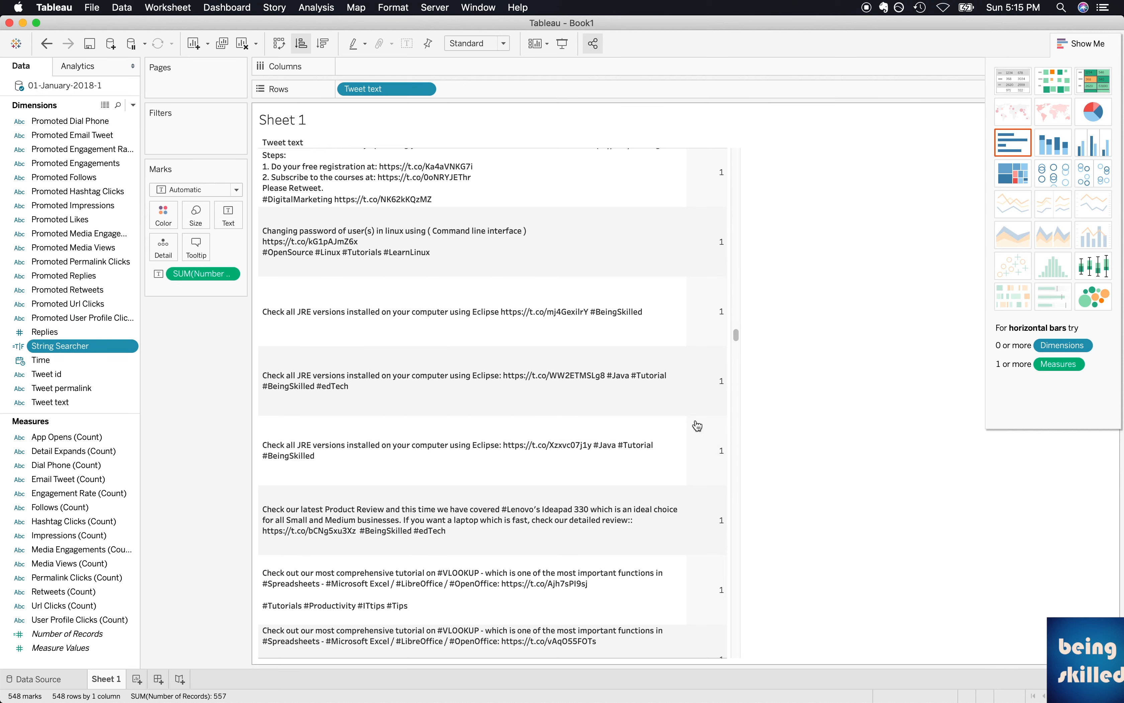
# Filter the sheet by String Searcher, keeping only the True value.
pyautogui.moveTo(34, 349); pyautogui.dragTo(207, 136)
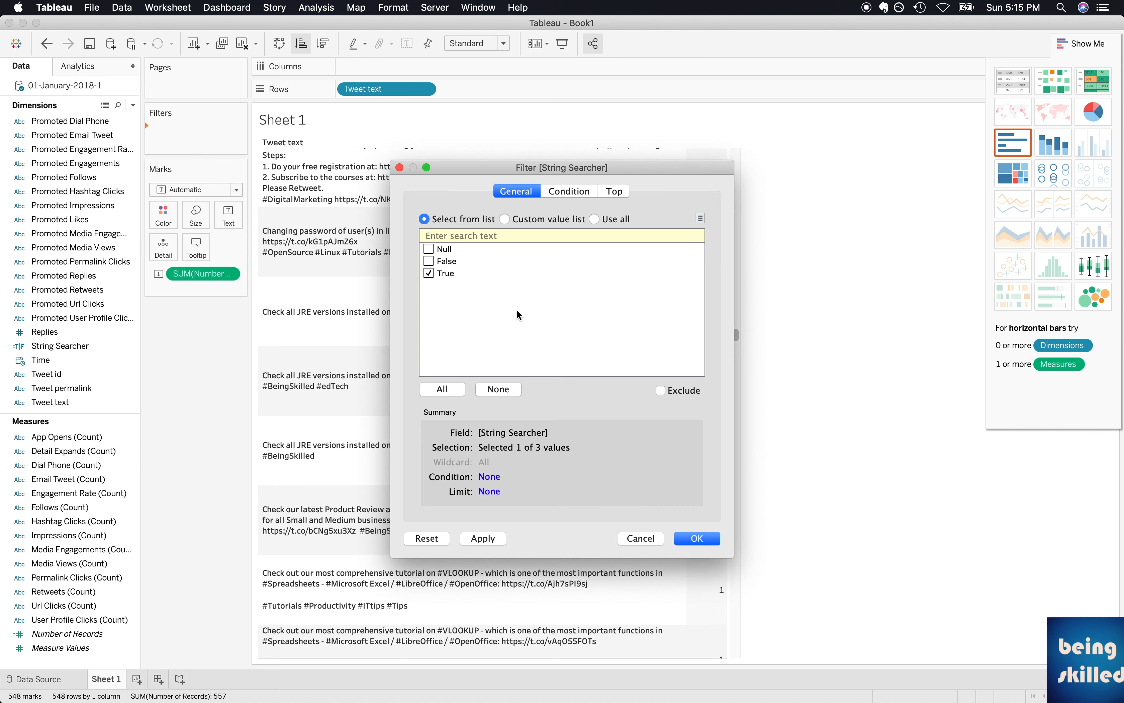
pyautogui.click(701, 542)
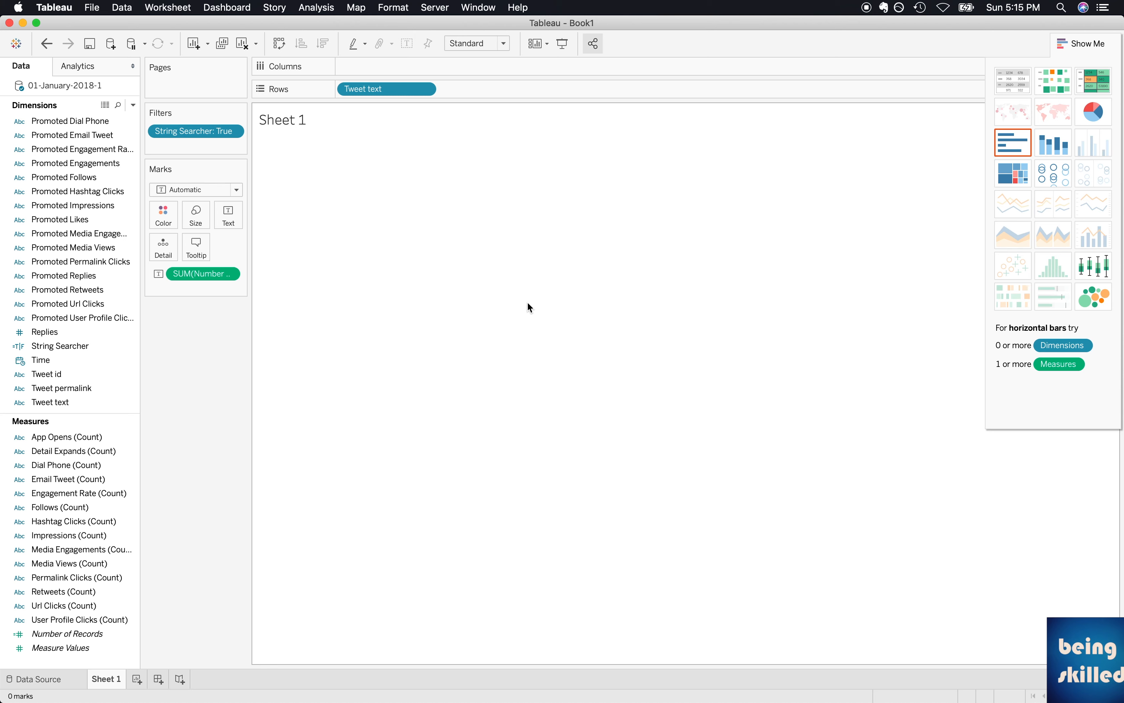
# Edit the String Searcher field so that CONTAINS looks for "BeingSkilled", and apply the change.
pyautogui.click(97, 345)
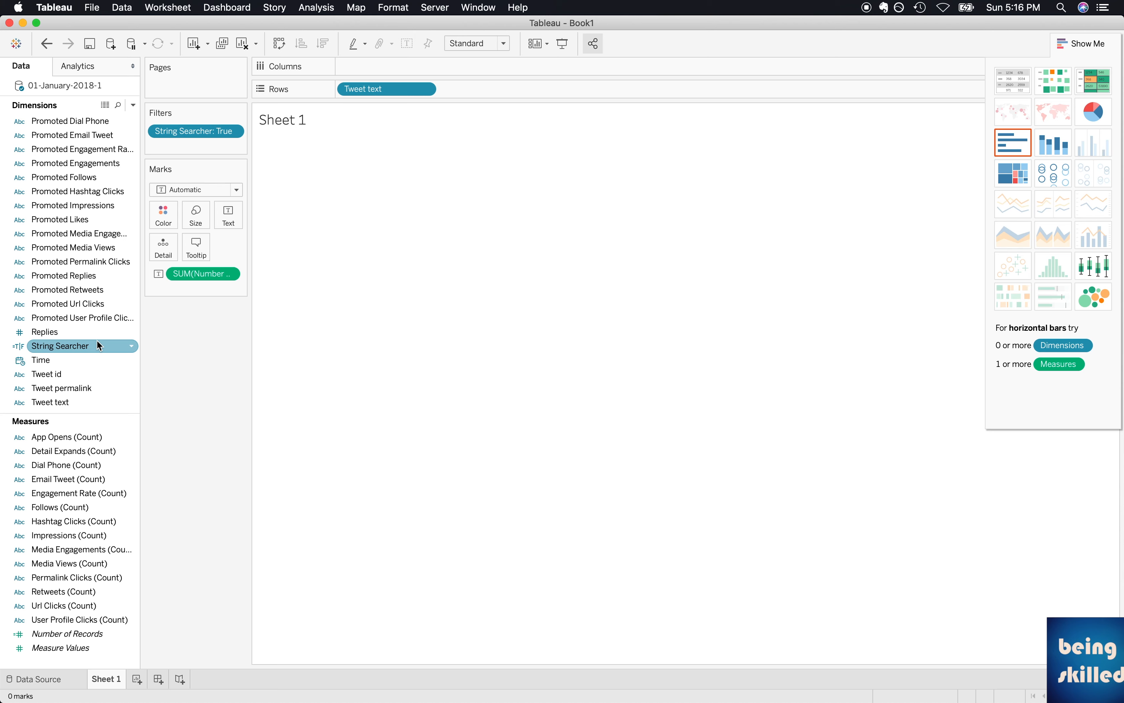
pyautogui.rightClick(56, 346)
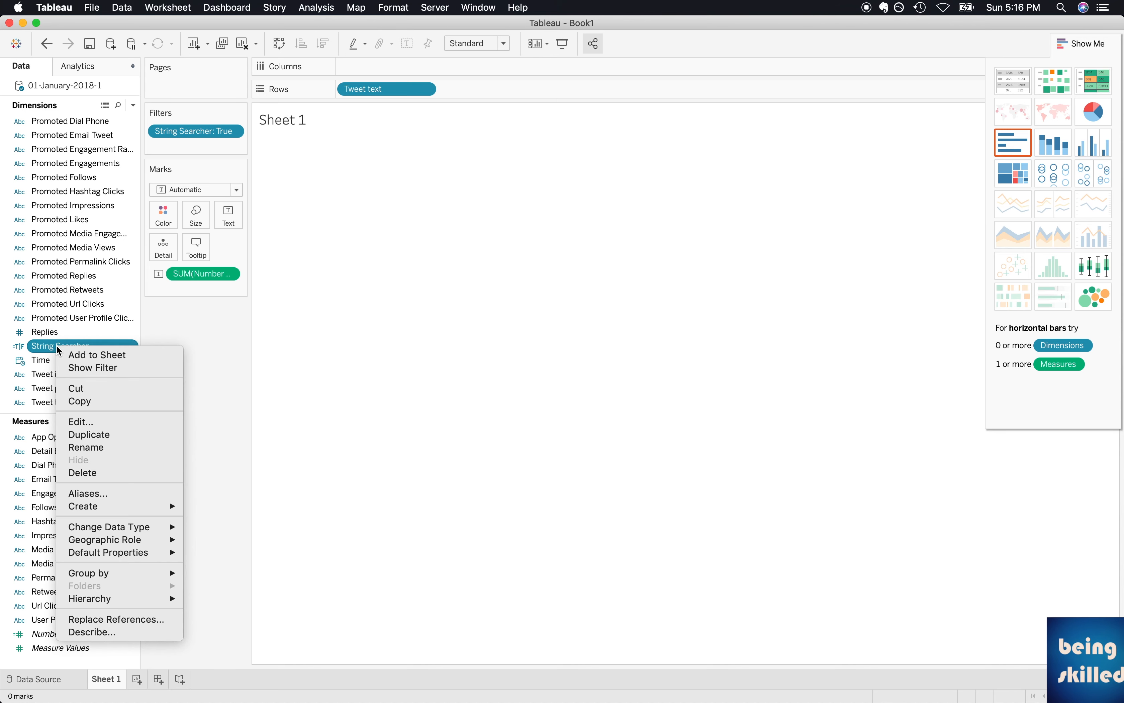
pyautogui.click(79, 421)
pyautogui.doubleClick(546, 286)
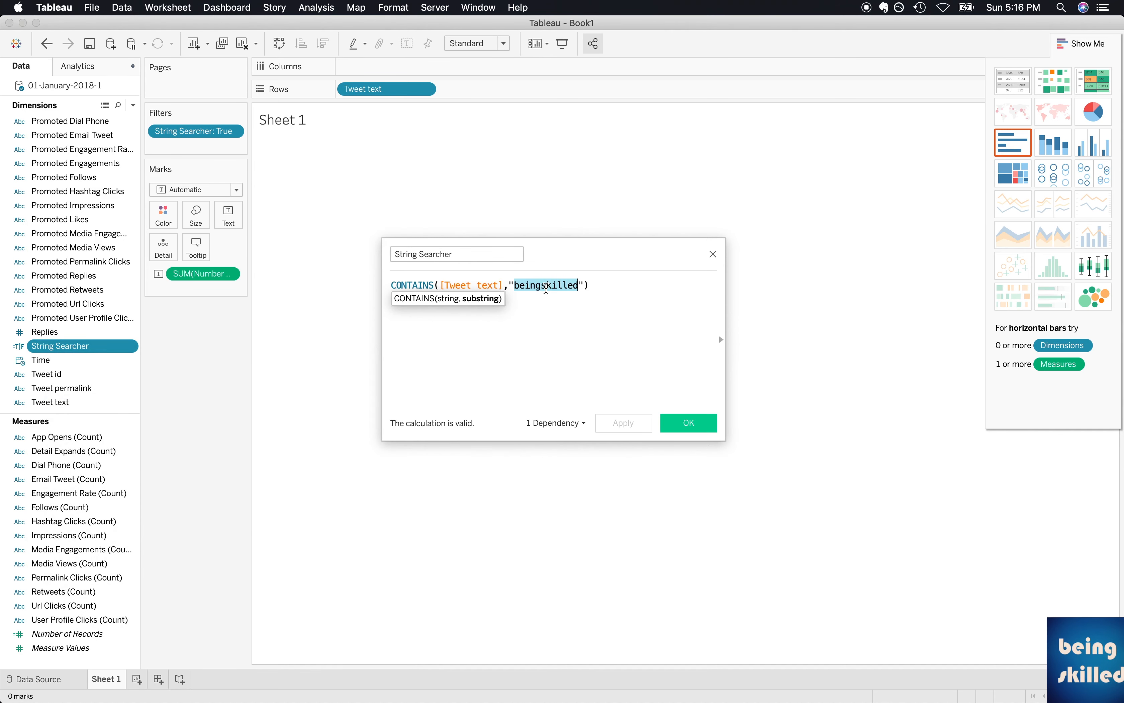
pyautogui.write('Bw')
pyautogui.press('BackSpace')
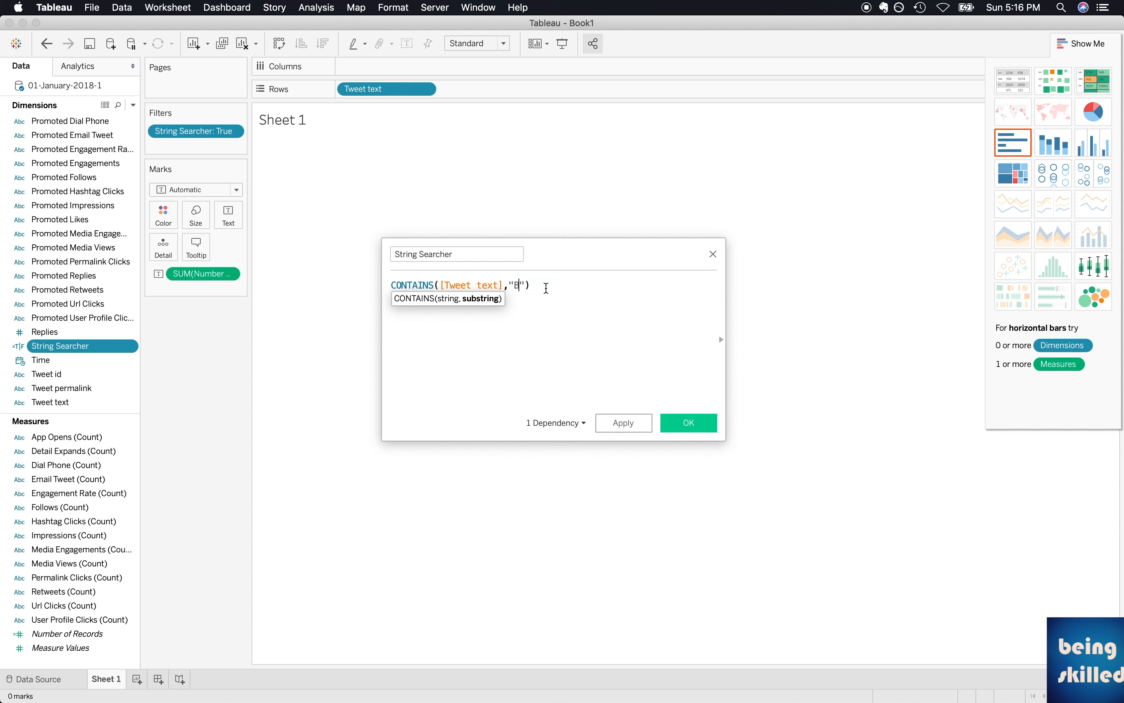
pyautogui.write('eingSkilled')
pyautogui.click(639, 427)
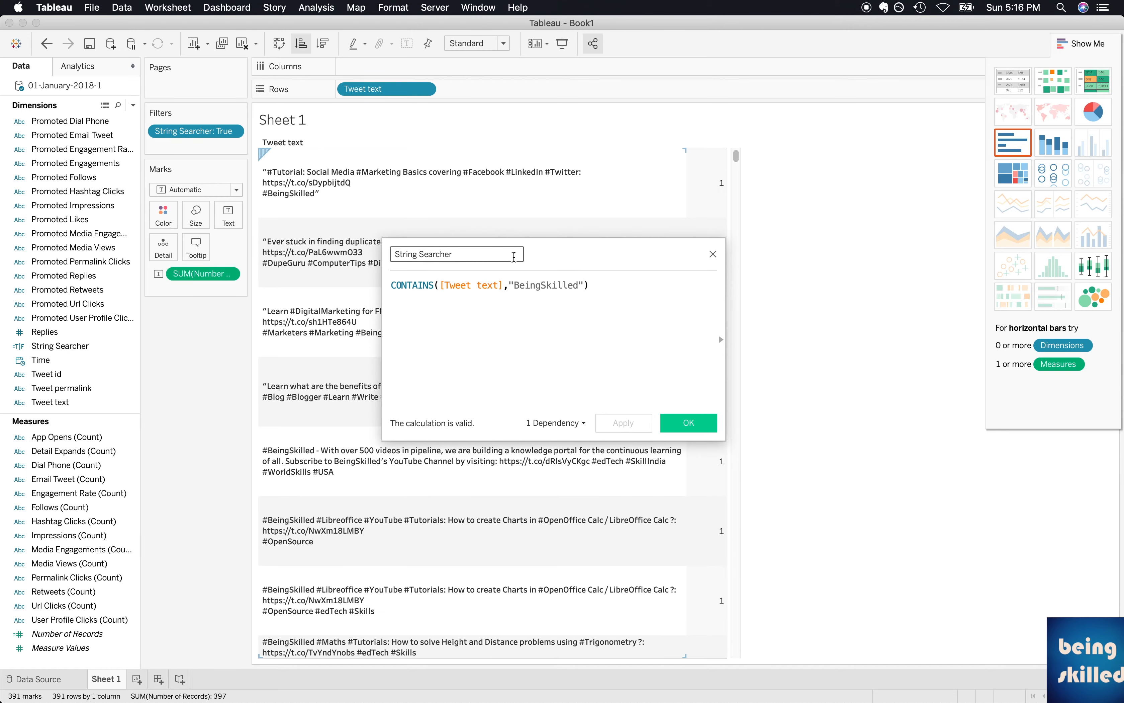
# Wrap [Tweet text] in a LOWER function inside the String Searcher formula's CONTAINS call.
pyautogui.click(369, 328)
pyautogui.scroll(-20, 369, 328)
pyautogui.scroll(-20, 369, 329)
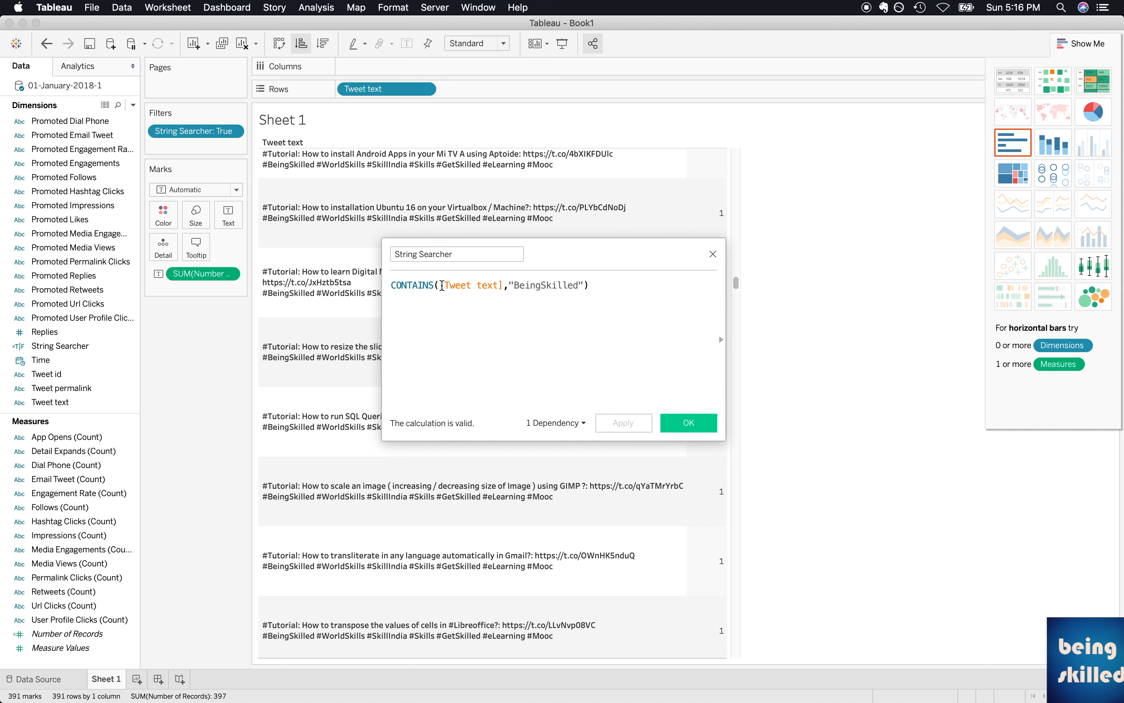
pyautogui.click(443, 285)
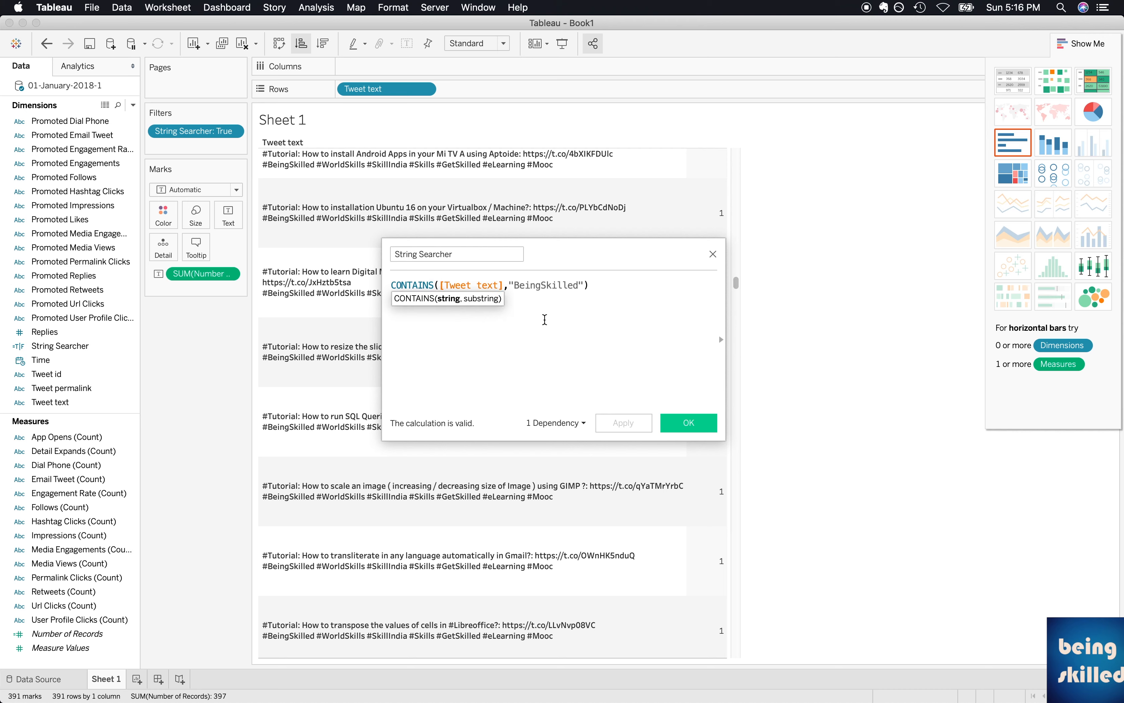
pyautogui.write('lower')
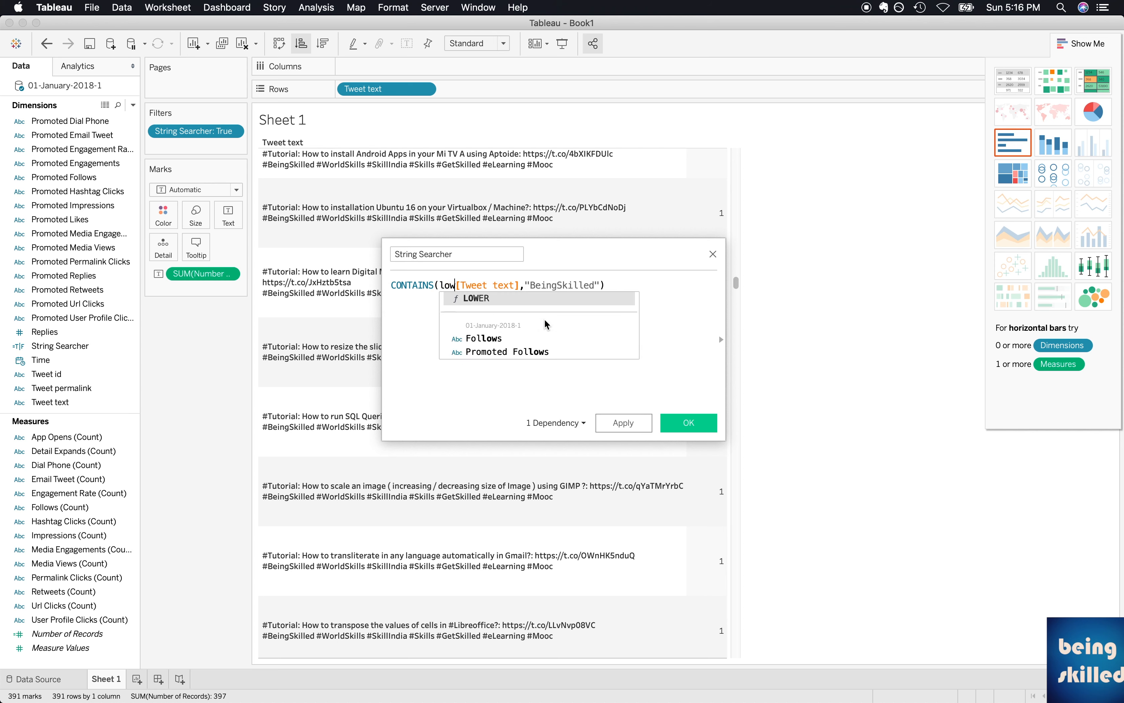
pyautogui.press('Return')
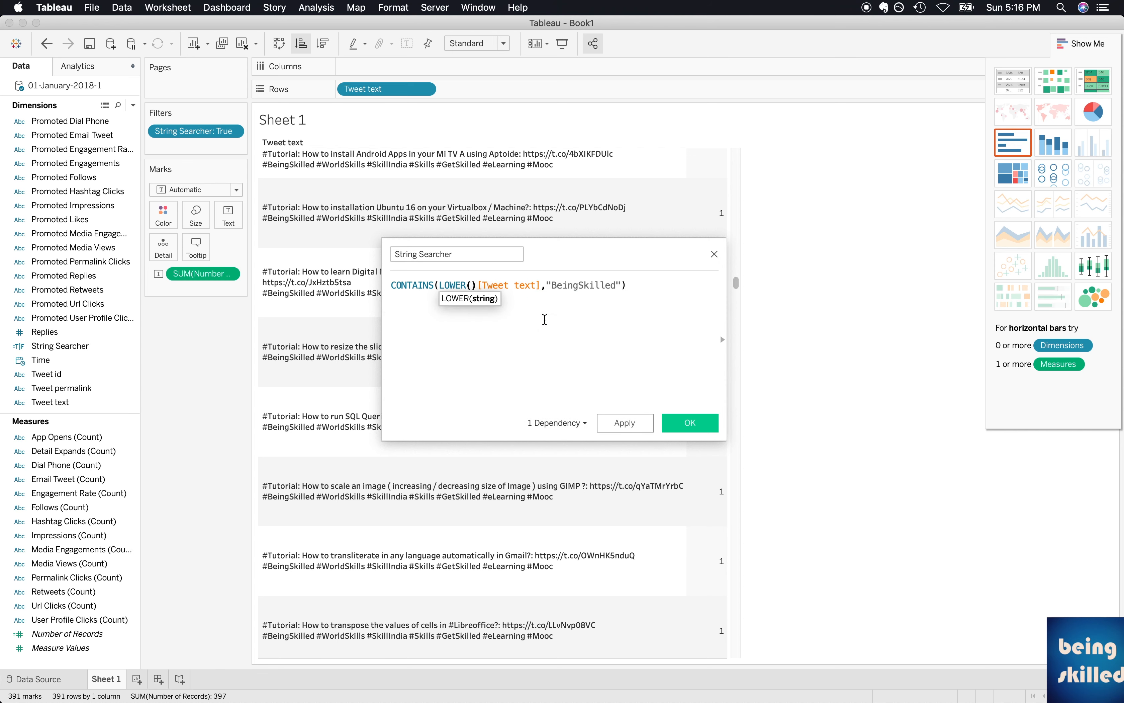
pyautogui.press('BackSpace')
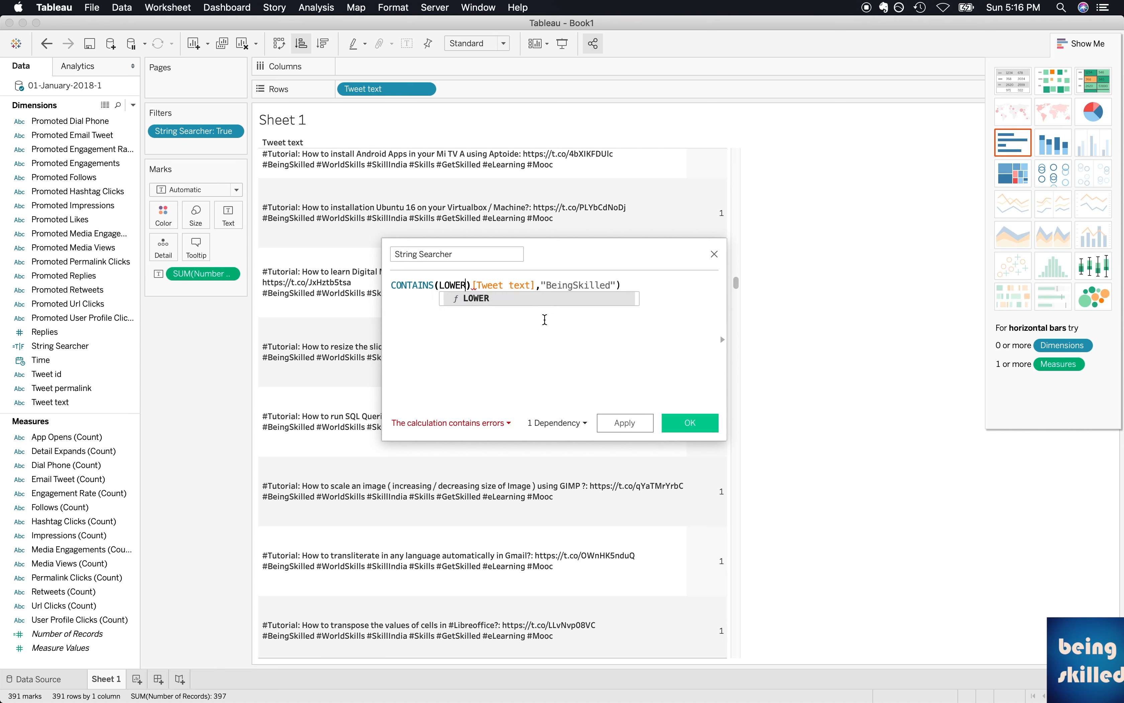
pyautogui.press('Right')
pyautogui.press('BackSpace')
pyautogui.write('(')
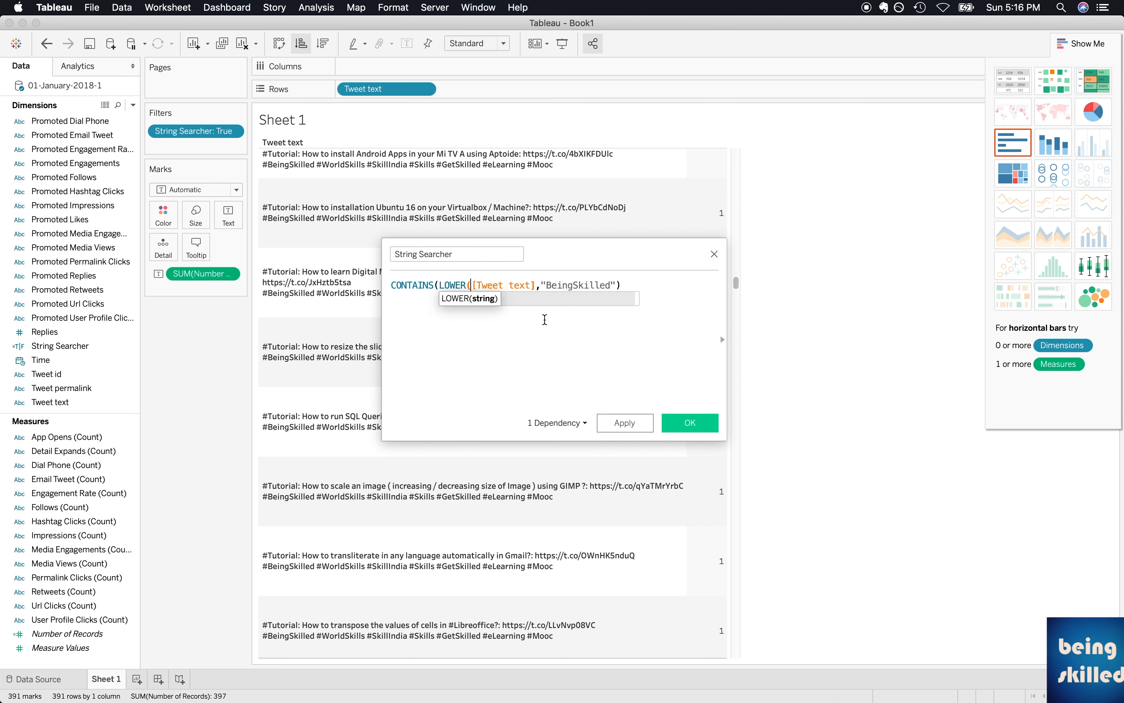
pyautogui.click(536, 284)
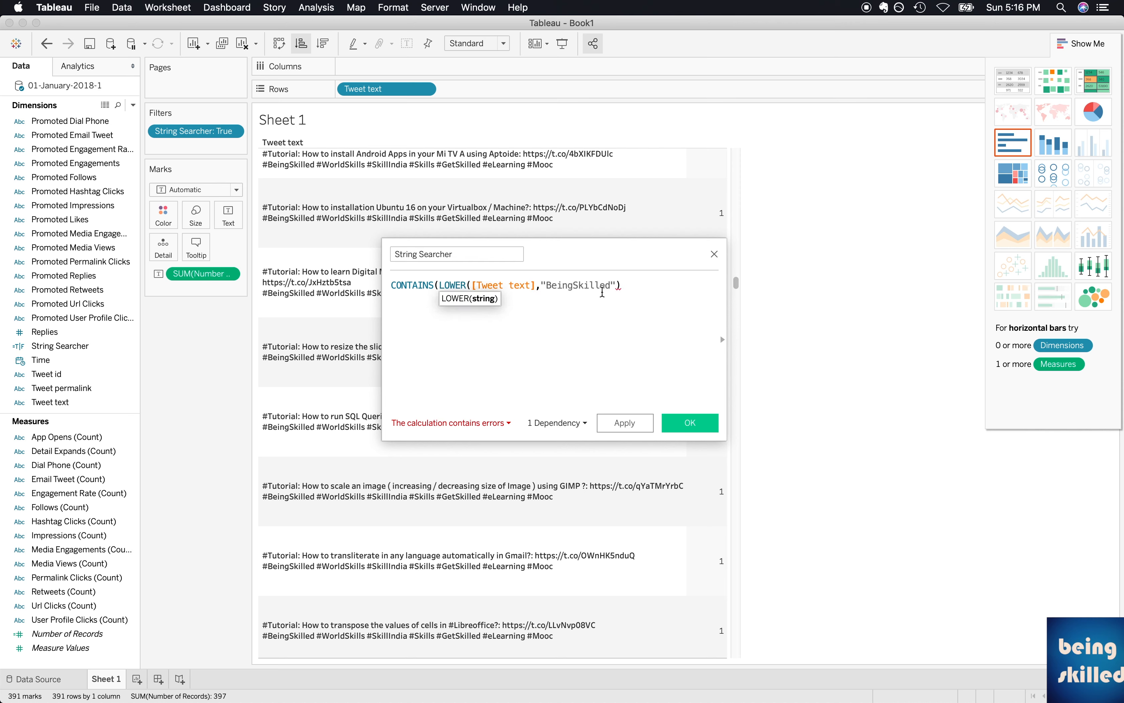
pyautogui.write(')')
# Wrap the "BeingSkilled" substring in a lower function as well and apply the formula.
pyautogui.press('Right')
pyautogui.write('lower')
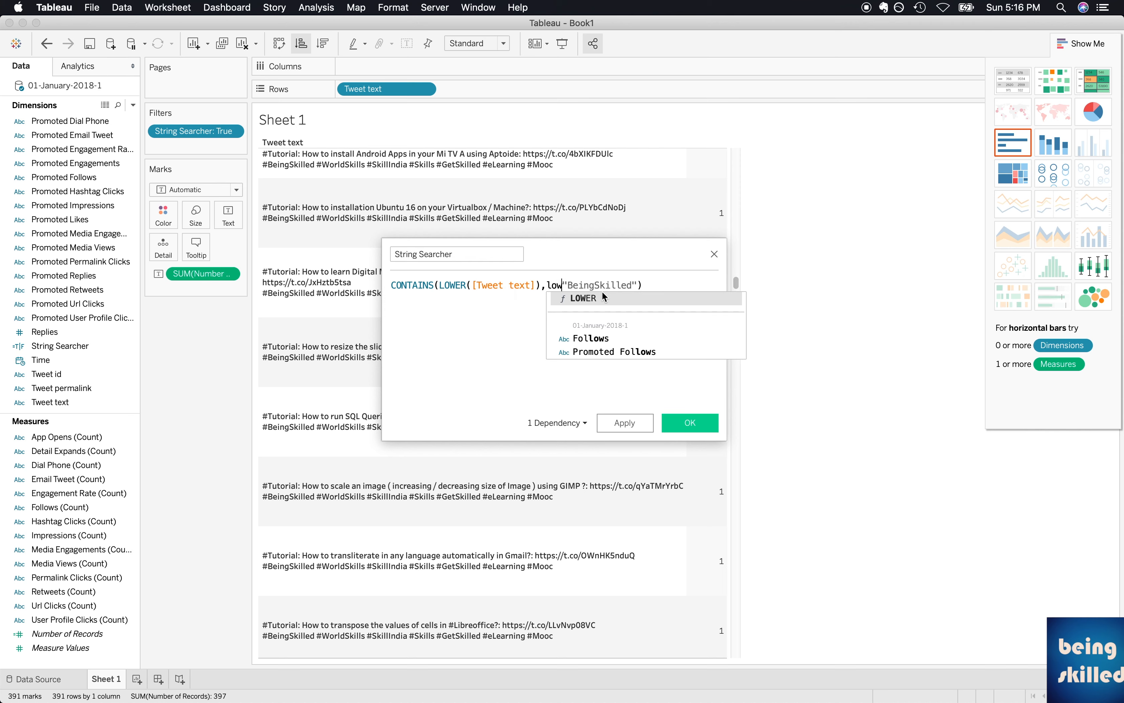
pyautogui.write('(')
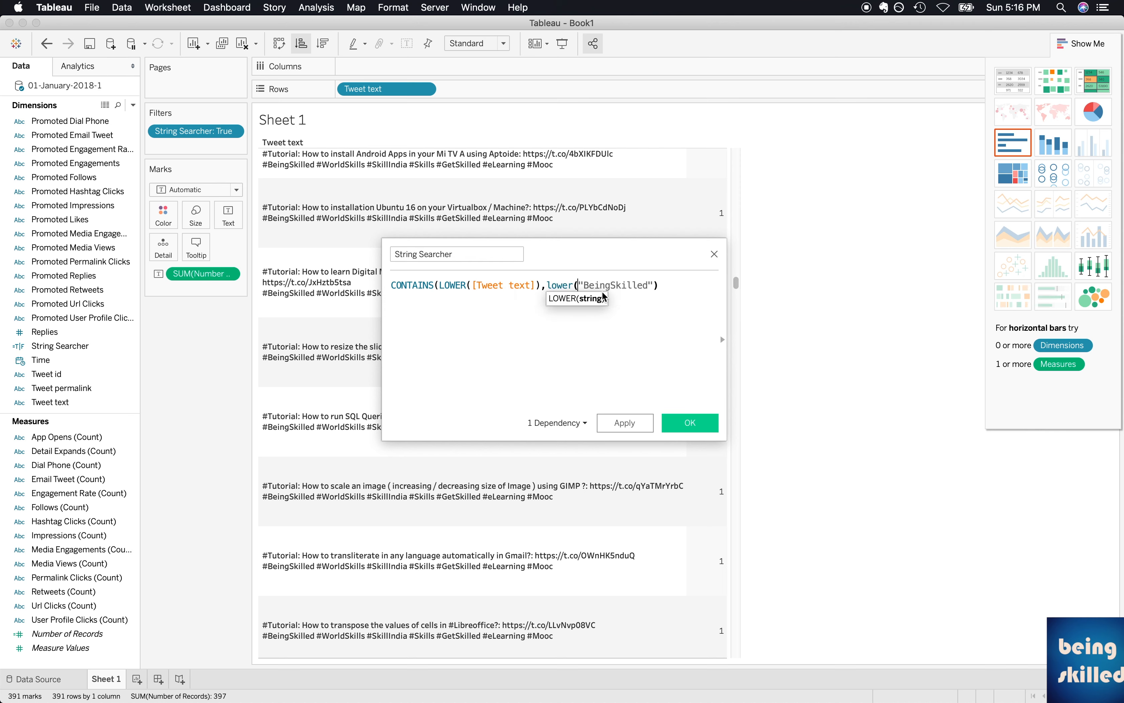
pyautogui.press('End')
pyautogui.write(')')
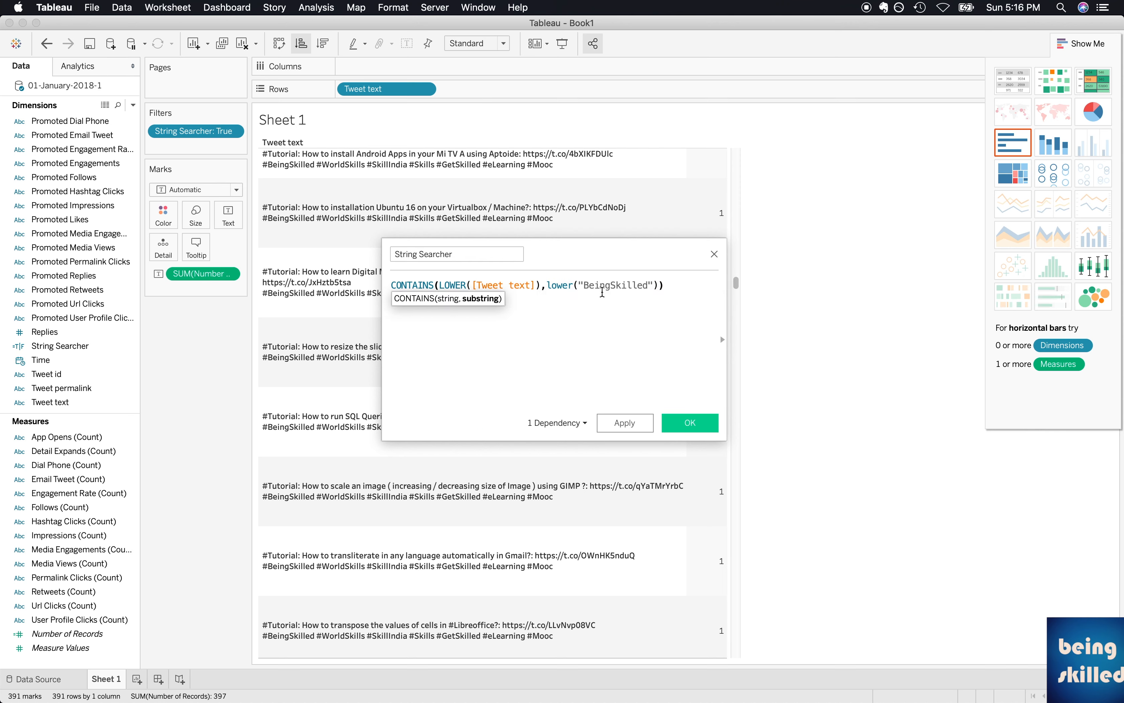
pyautogui.click(622, 422)
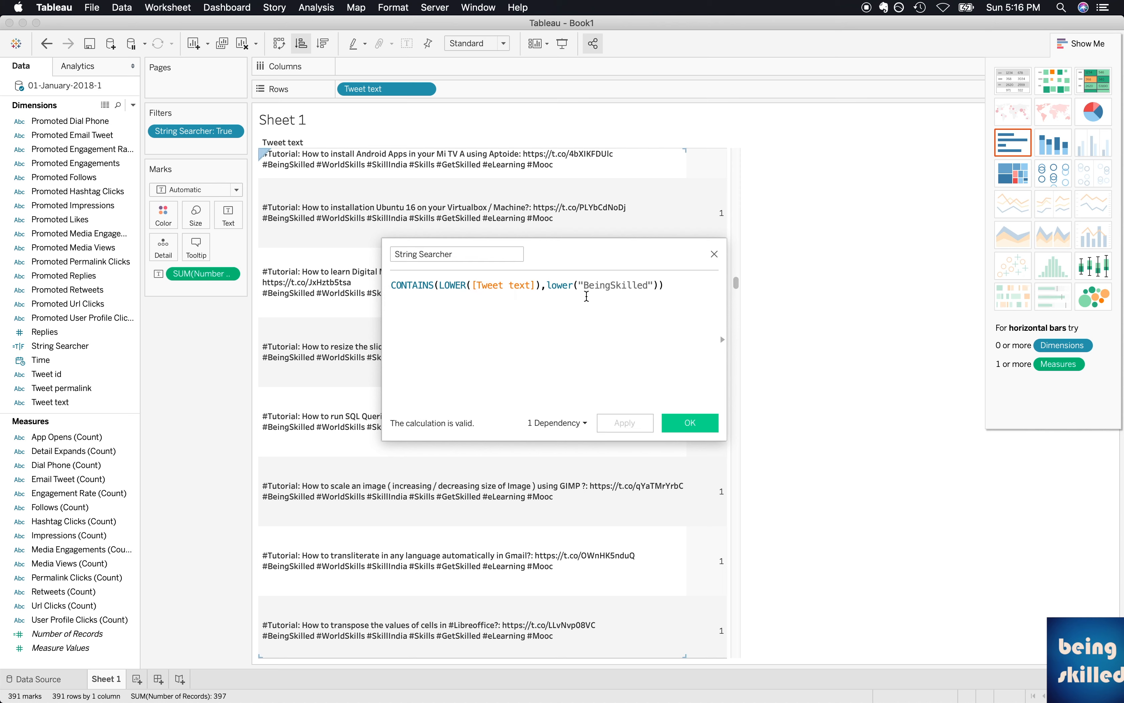
# Change the substring in the formula to all-lowercase "beingskilled", apply it and save the calculated field.
pyautogui.click(587, 284)
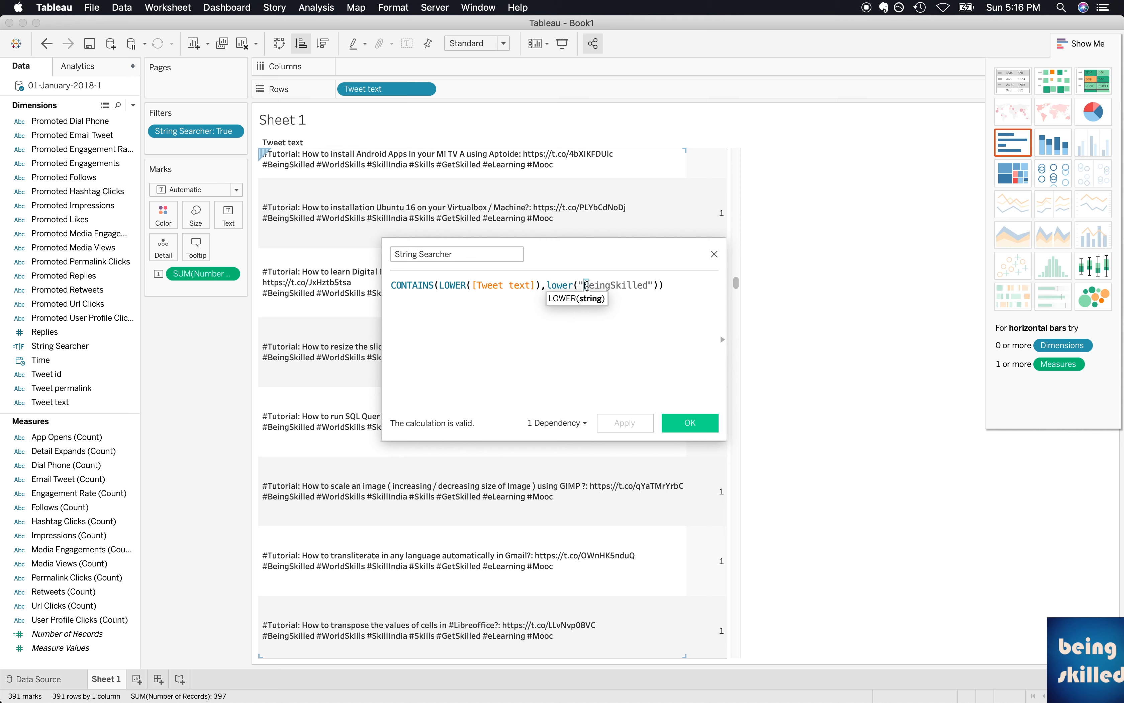
pyautogui.press('BackSpace')
pyautogui.write('b')
pyautogui.hotkey('shift', 'Left')
pyautogui.write('s')
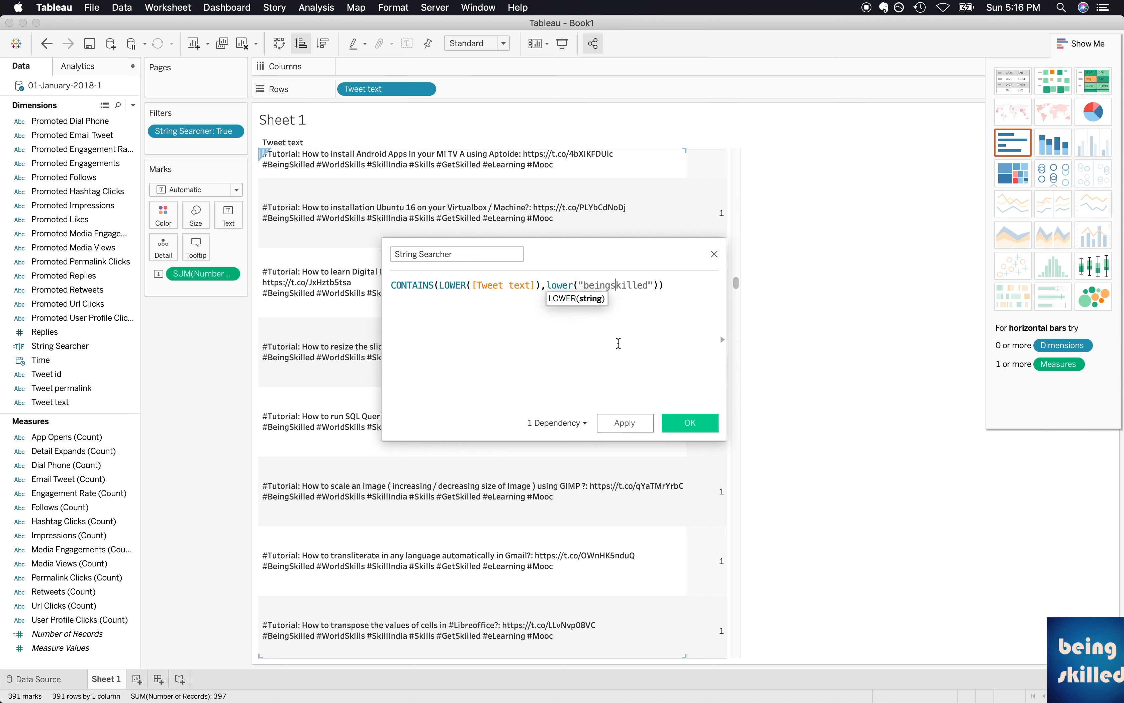
pyautogui.click(627, 424)
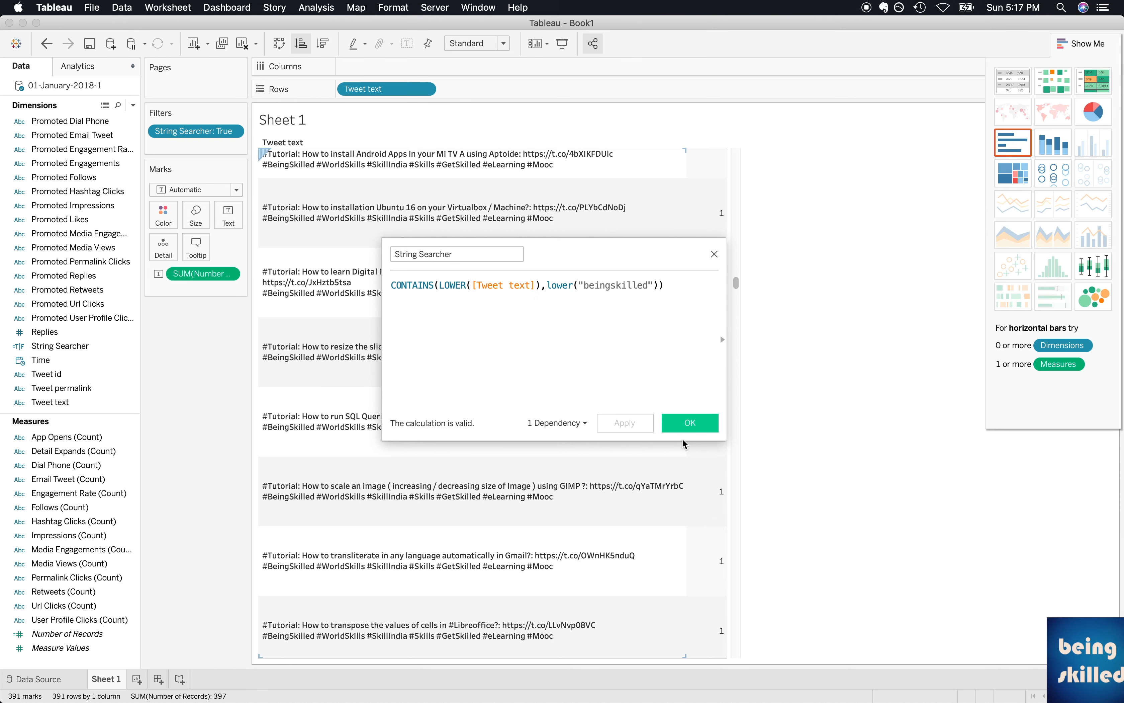
pyautogui.click(684, 424)
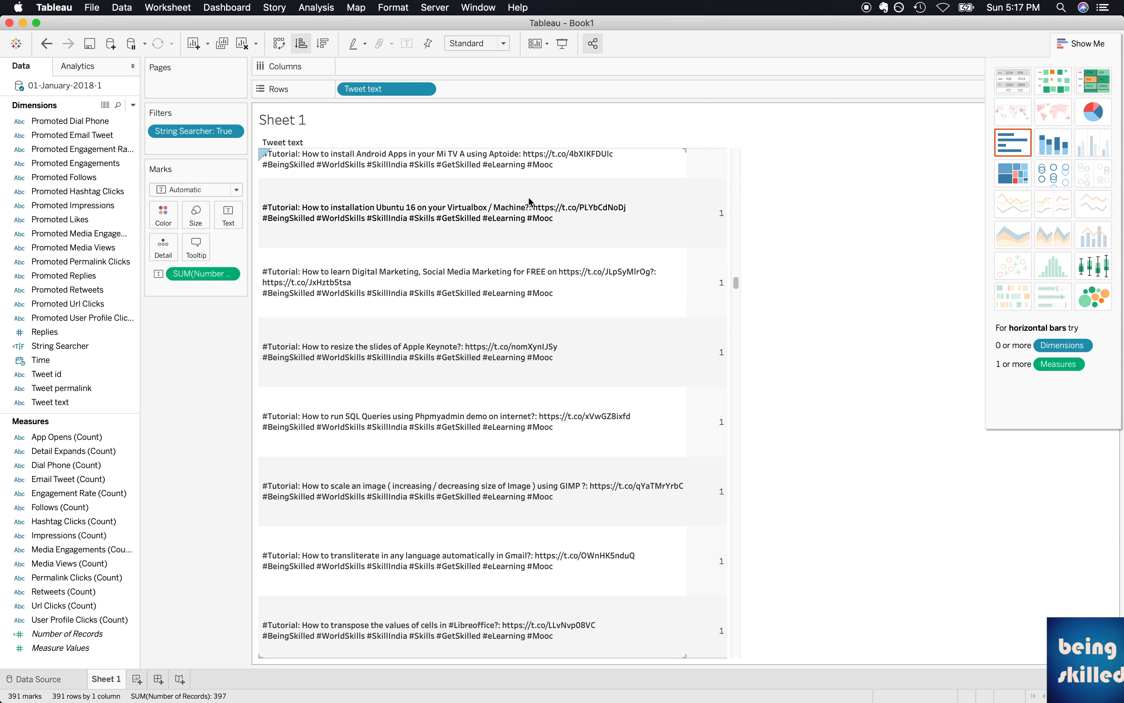
# Reopen the String Searcher calculated field for editing and append an or operator with a second CONTAINS function on a new line.
pyautogui.click(69, 345)
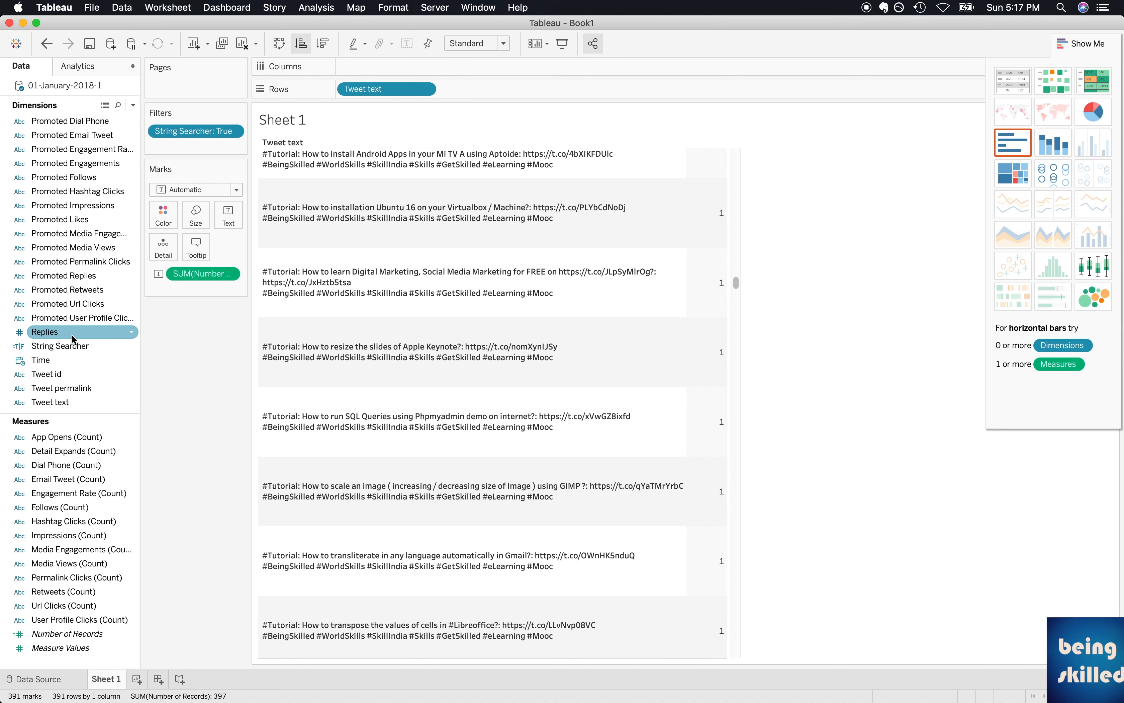
pyautogui.rightClick(63, 355)
pyautogui.click(88, 425)
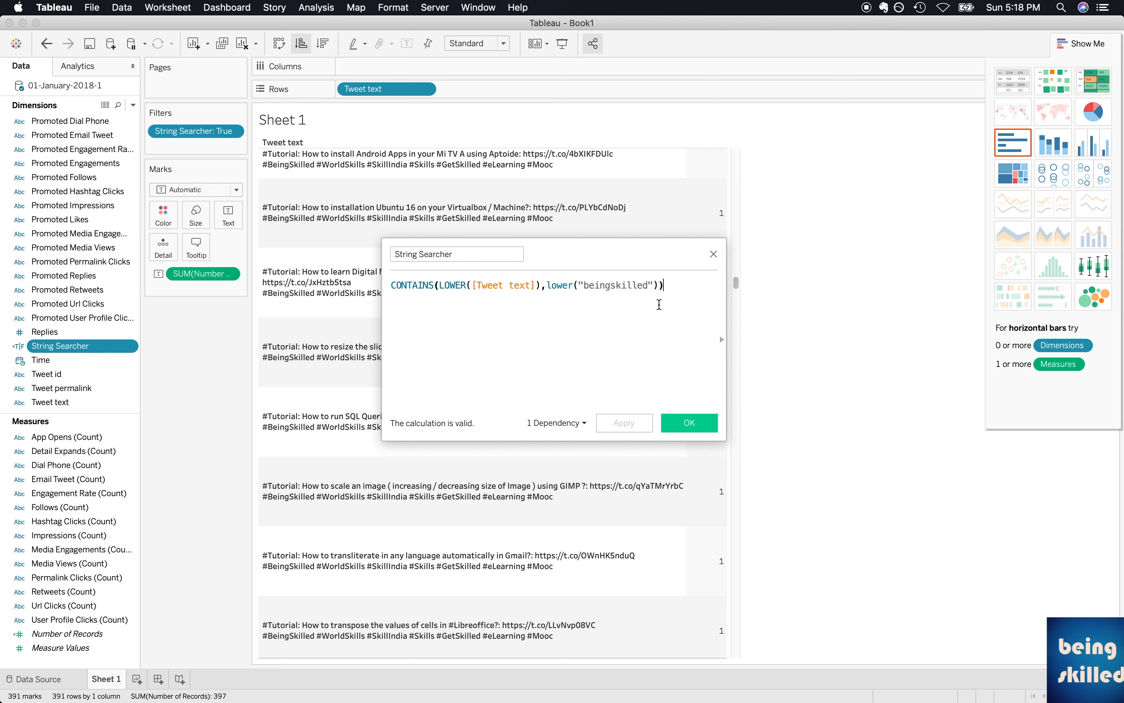
pyautogui.write('or')
pyautogui.press('Return')
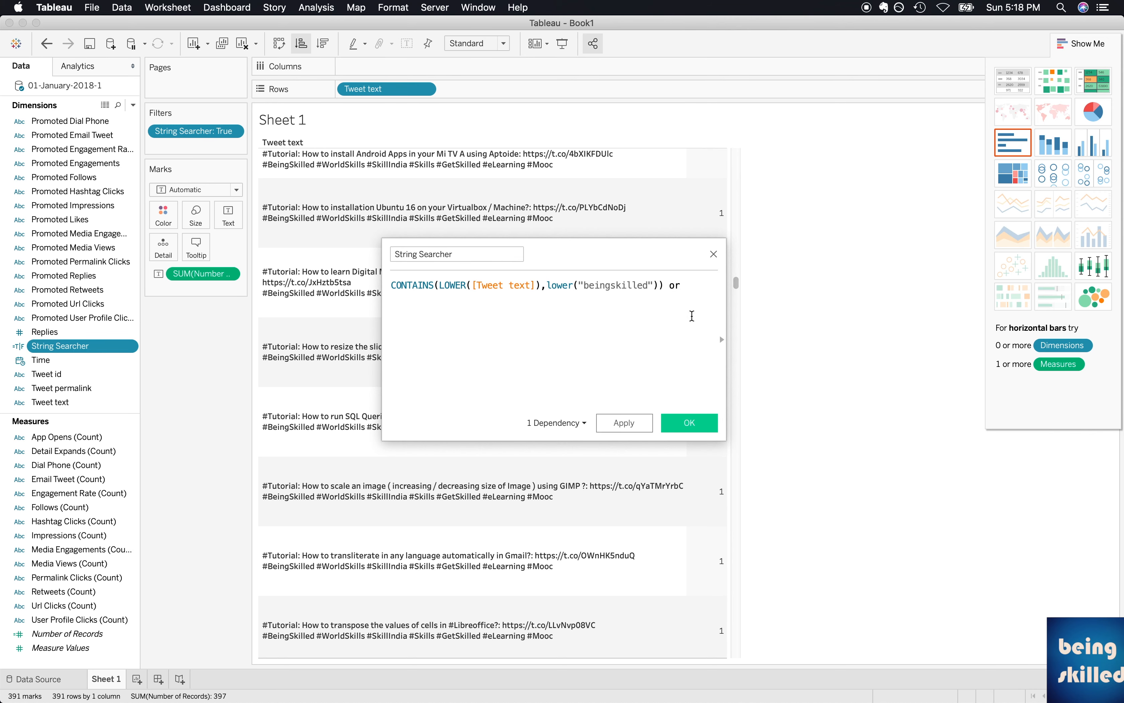
pyautogui.write('contains')
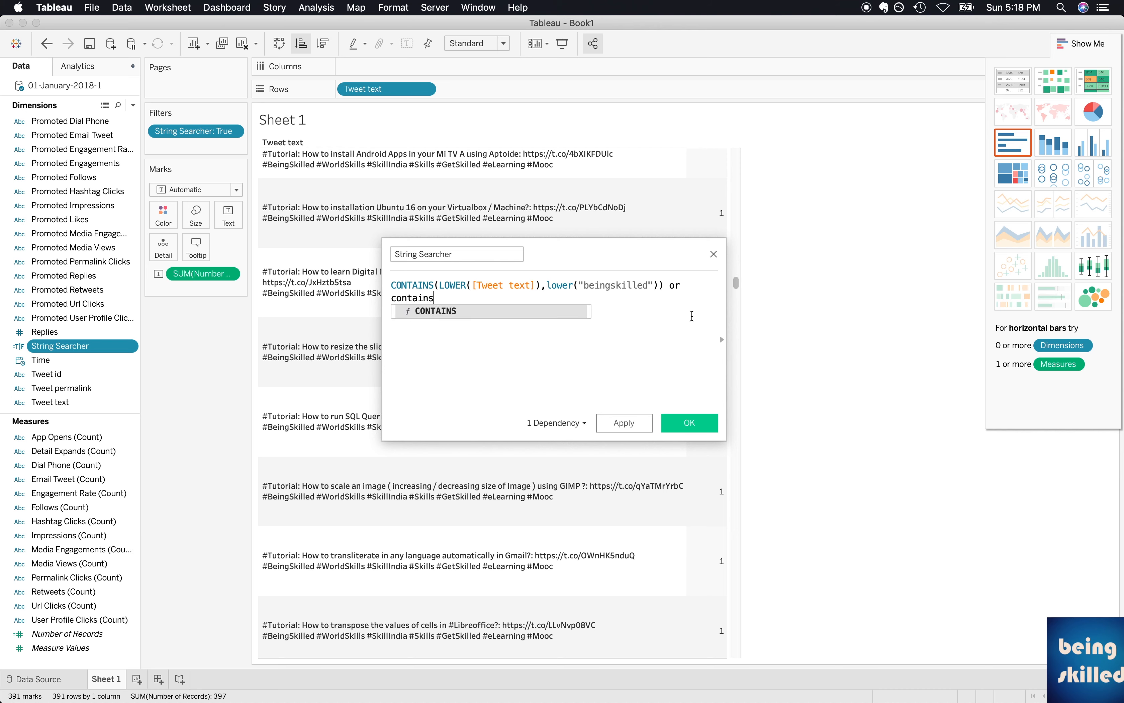
pyautogui.press('Return')
# Fill in the second CONTAINS with lower([Tweet text]) as the string and lower("ubuntu") as the substring.
pyautogui.write('lowe')
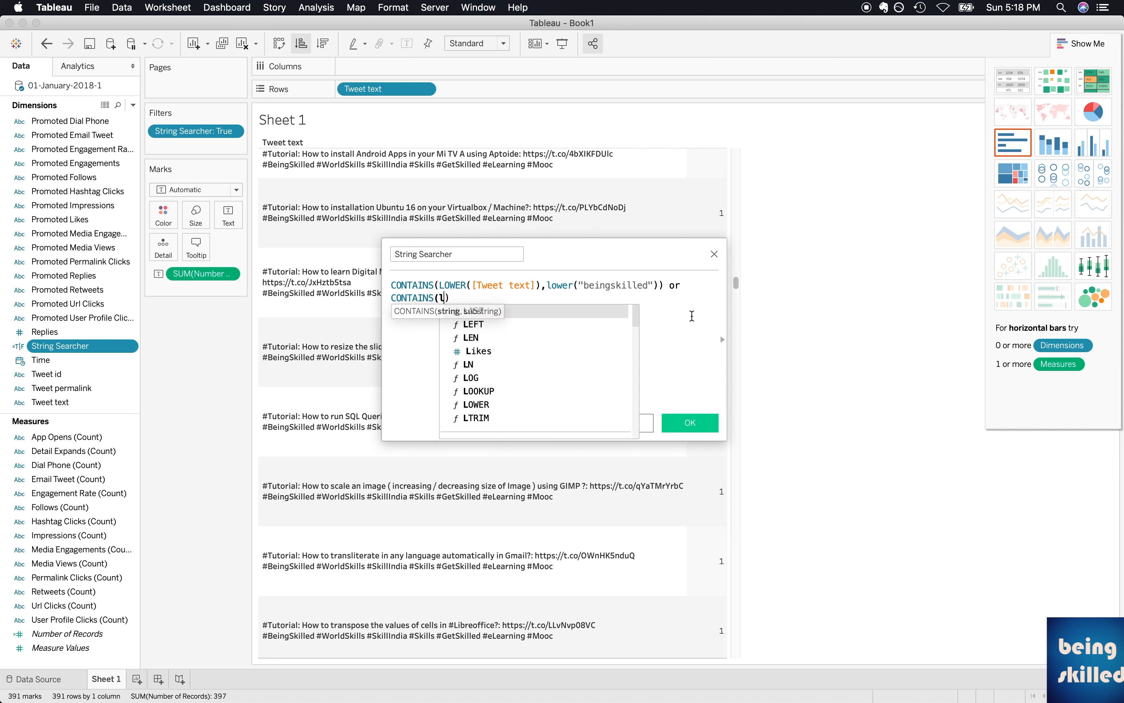
pyautogui.write('r(tweet')
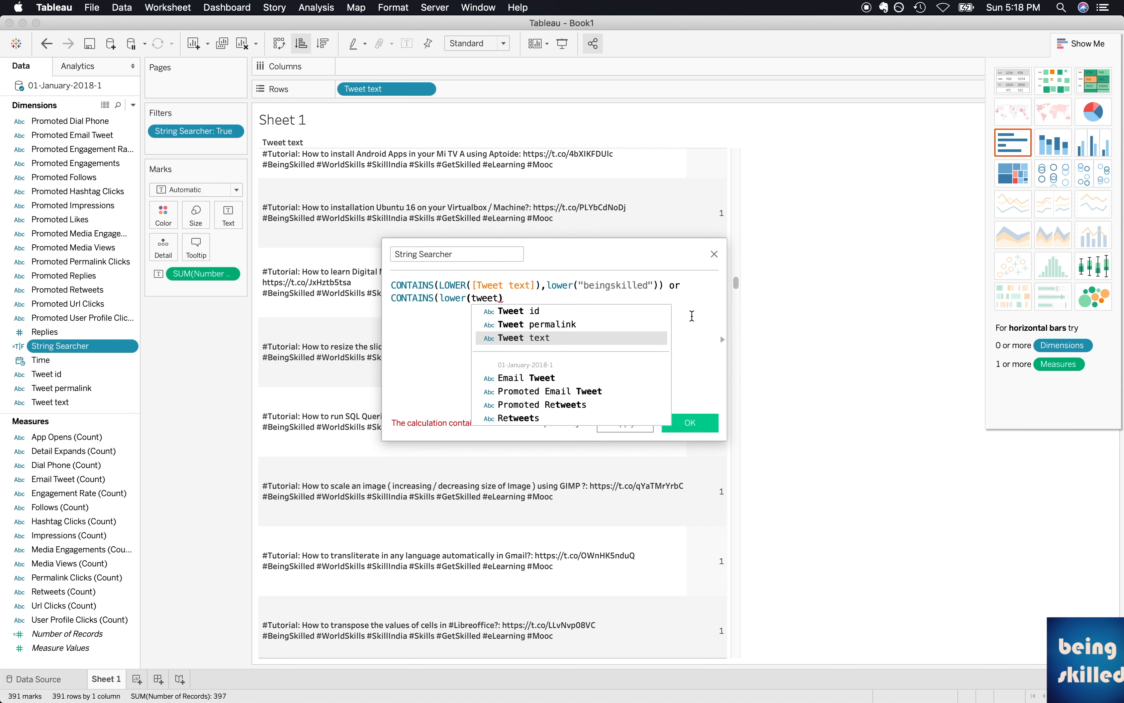
pyautogui.press('Return')
pyautogui.write(',')
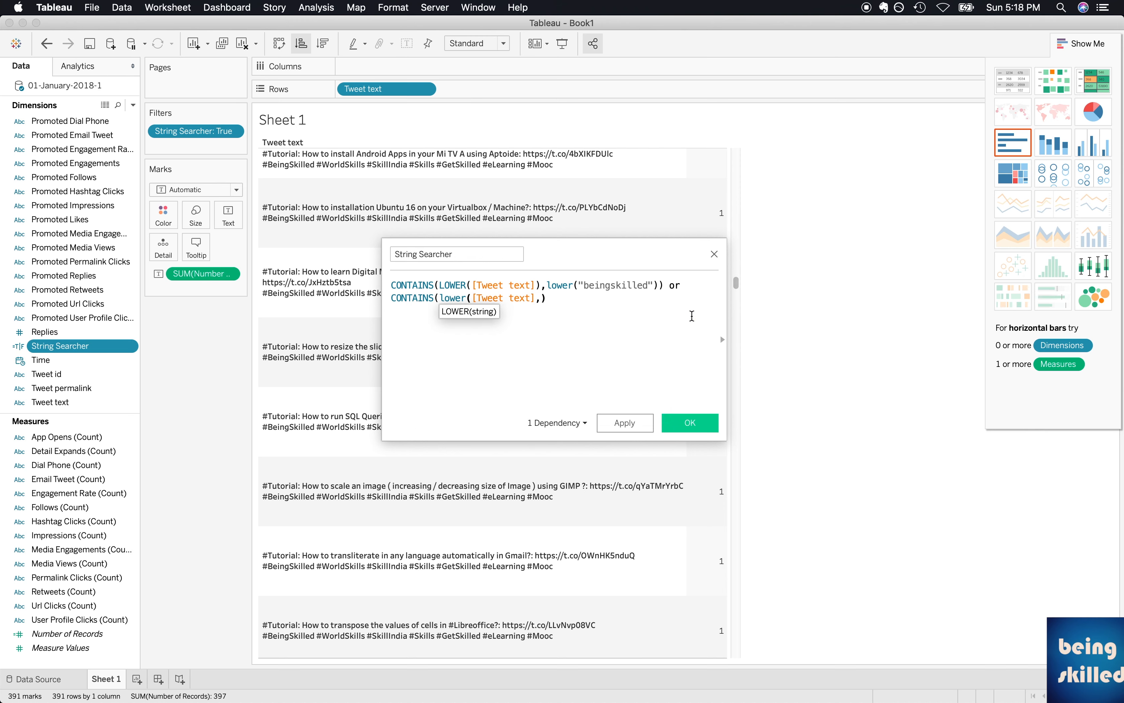
pyautogui.write('lower(')
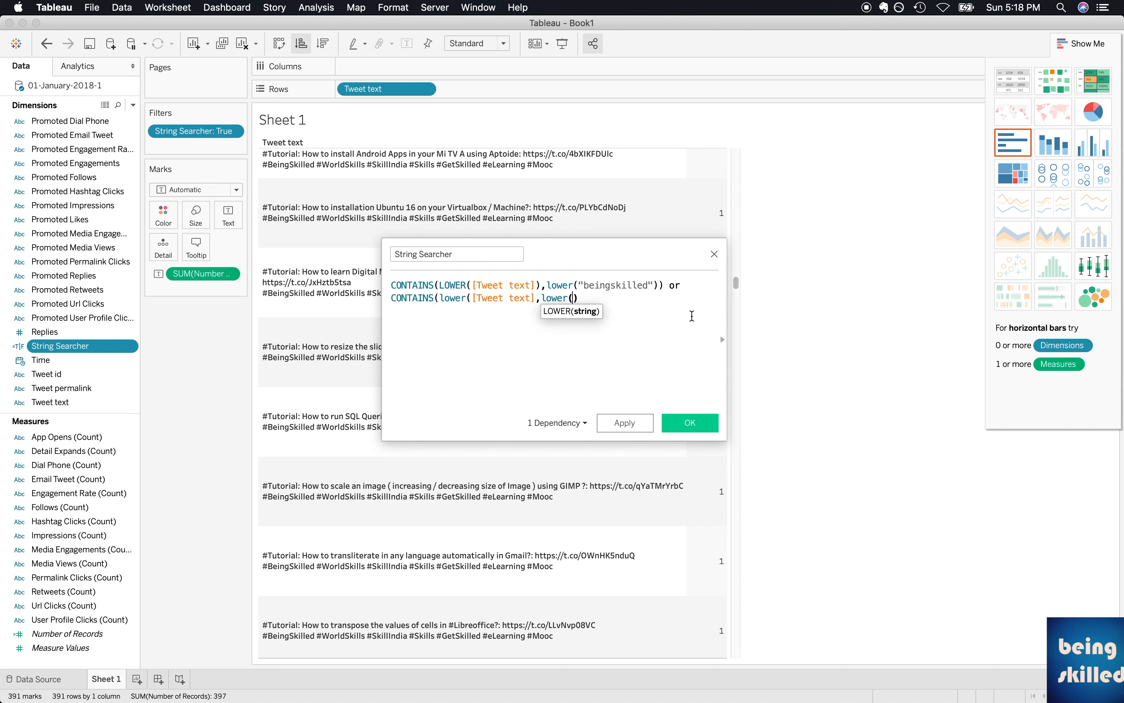
pyautogui.write('"')
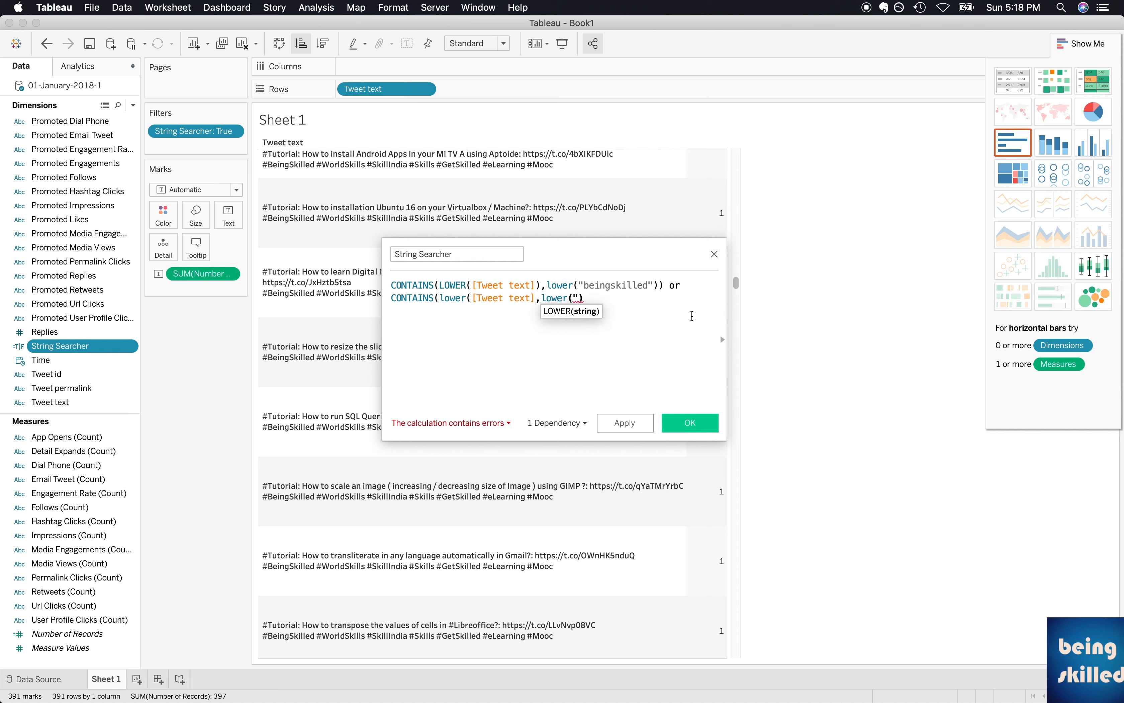
pyautogui.write('ubuntu"')
# Replace the first condition's substring with "opensource", complete the second condition's parentheses and apply the formula.
pyautogui.doubleClick(622, 285)
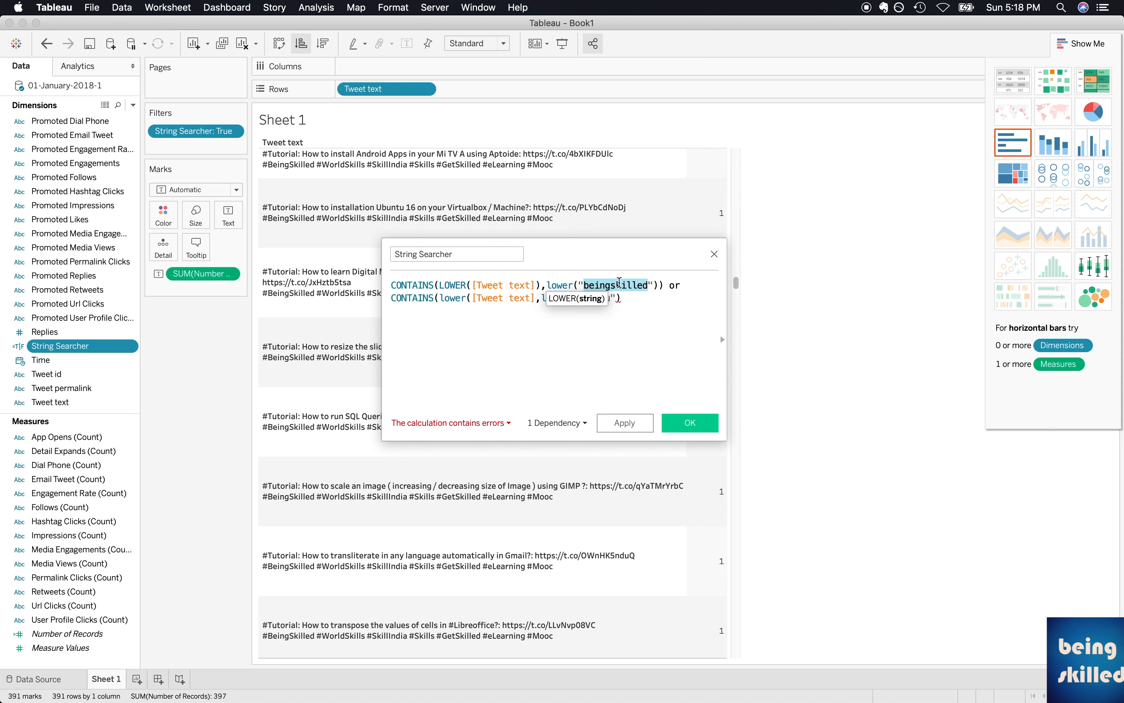
pyautogui.write('opensource')
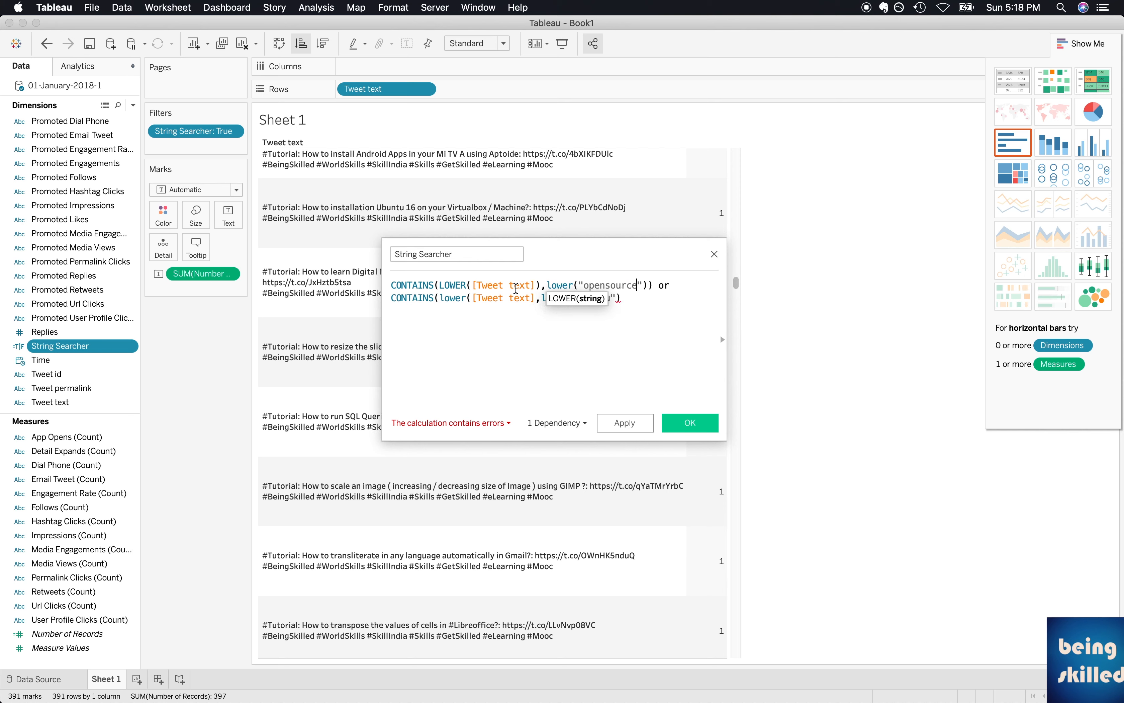
pyautogui.click(630, 294)
pyautogui.click(612, 287)
pyautogui.click(642, 306)
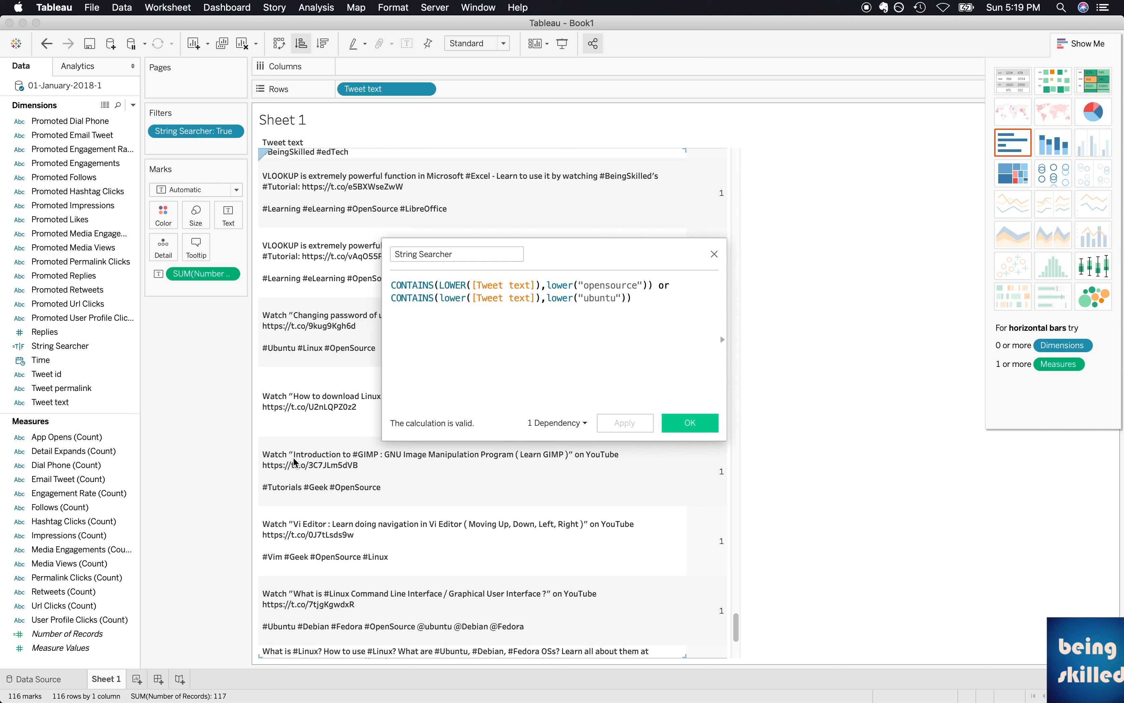
# Move the calculation editor clear of the tweet list and look through the filtered tweets.
pyautogui.scroll(15, 294, 463)
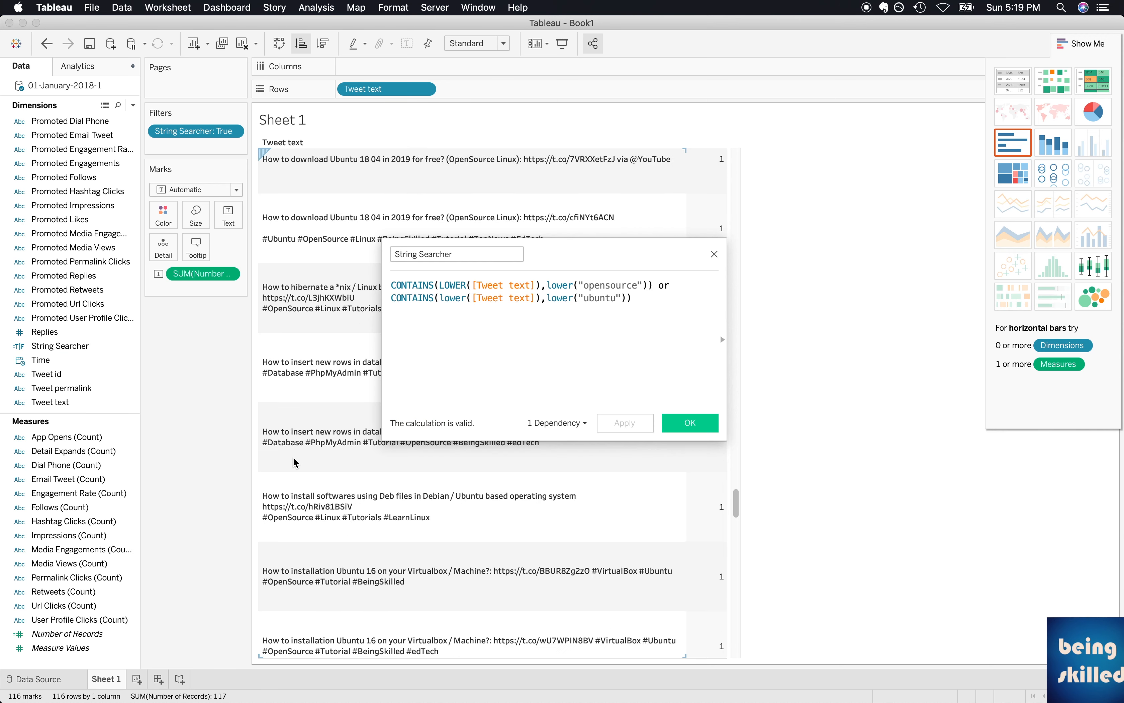
pyautogui.moveTo(536, 258); pyautogui.dragTo(854, 257)
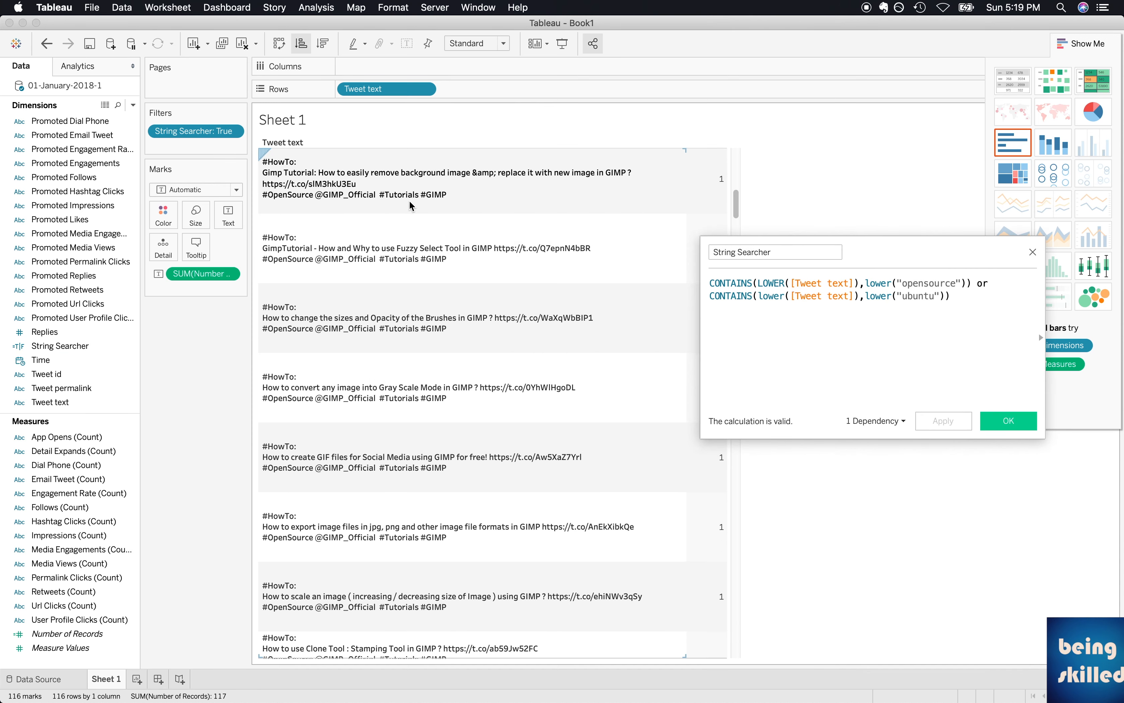
pyautogui.scroll(-8, 435, 278)
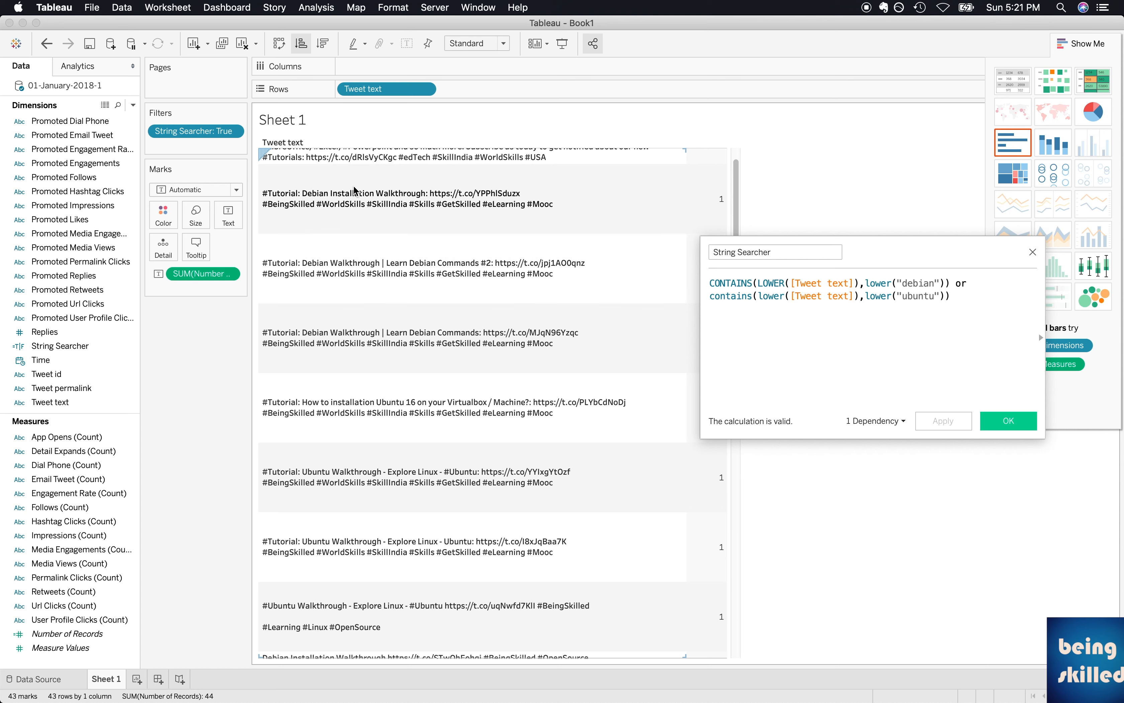
# Change the operator between the "debian" and "ubuntu" conditions to AND, apply the formula and review the filtered tweets.
pyautogui.doubleClick(961, 283)
pyautogui.write('a')
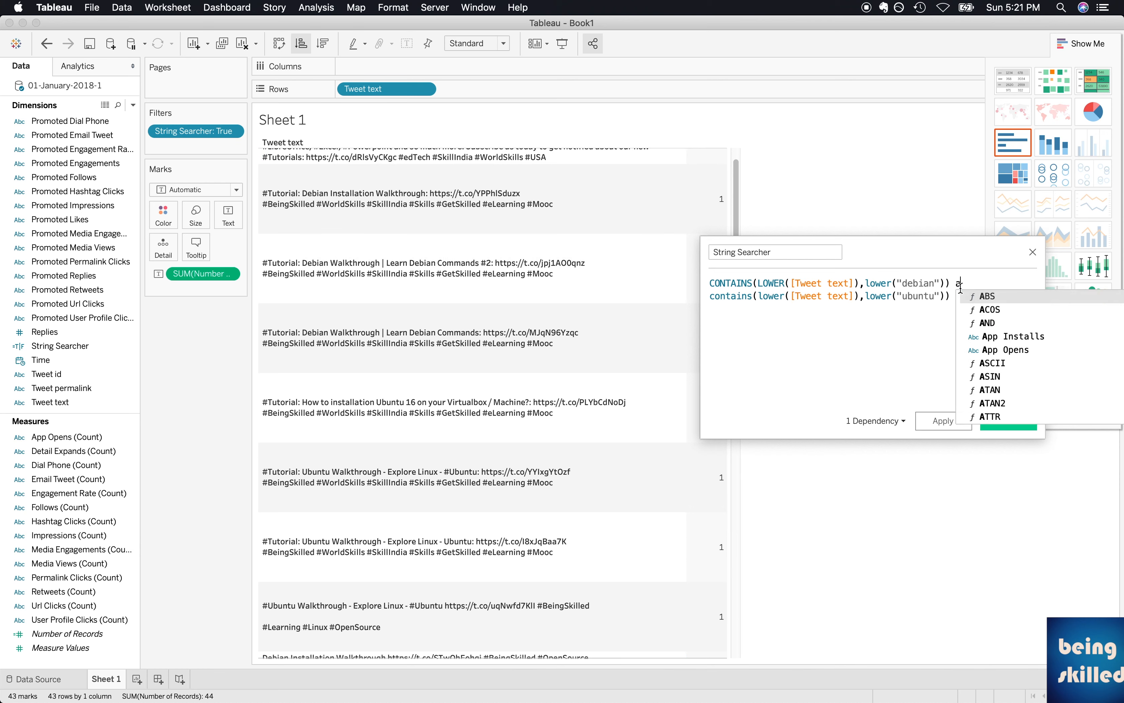
pyautogui.write('nd')
pyautogui.doubleClick(964, 284)
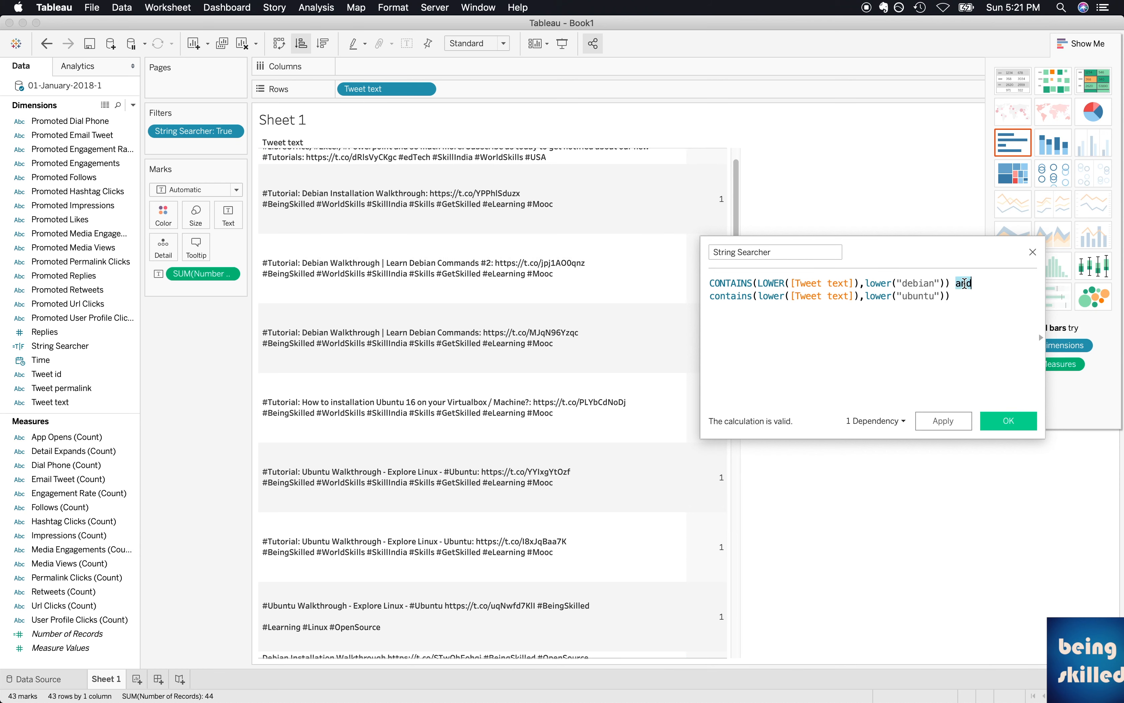
pyautogui.write('AND')
pyautogui.click(943, 421)
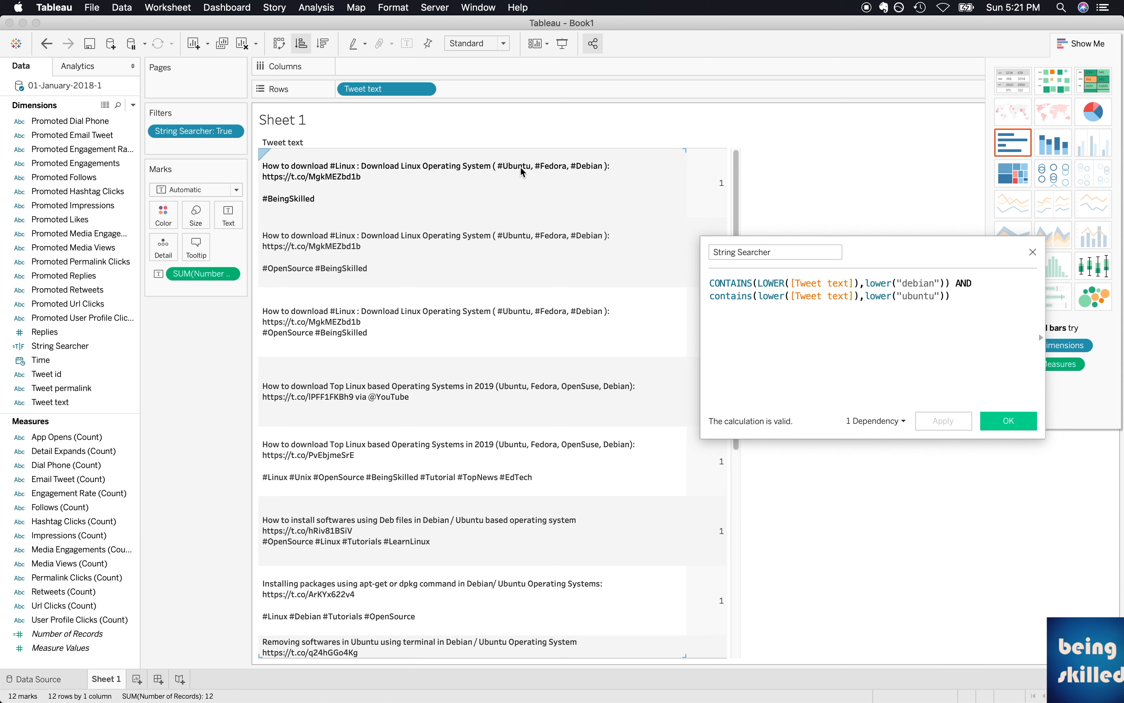
pyautogui.scroll(-8, 502, 255)
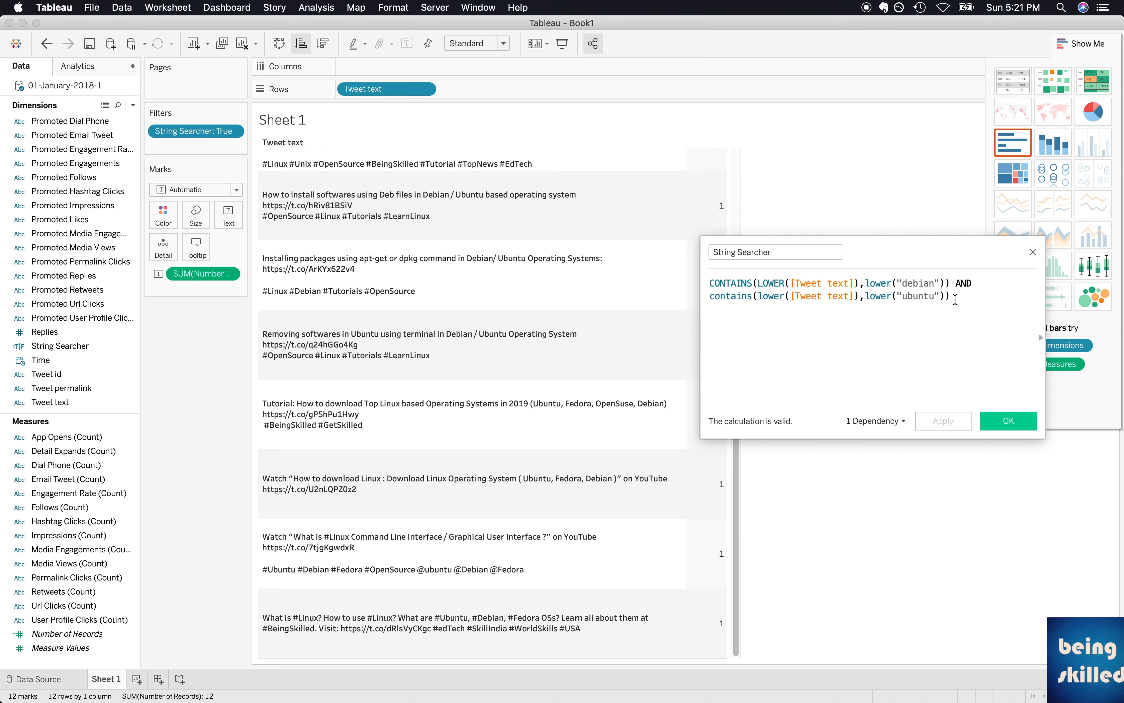
# Append AND to the "ubuntu" condition and duplicate that line as a third condition in the formula.
pyautogui.click(957, 303)
pyautogui.write('AND')
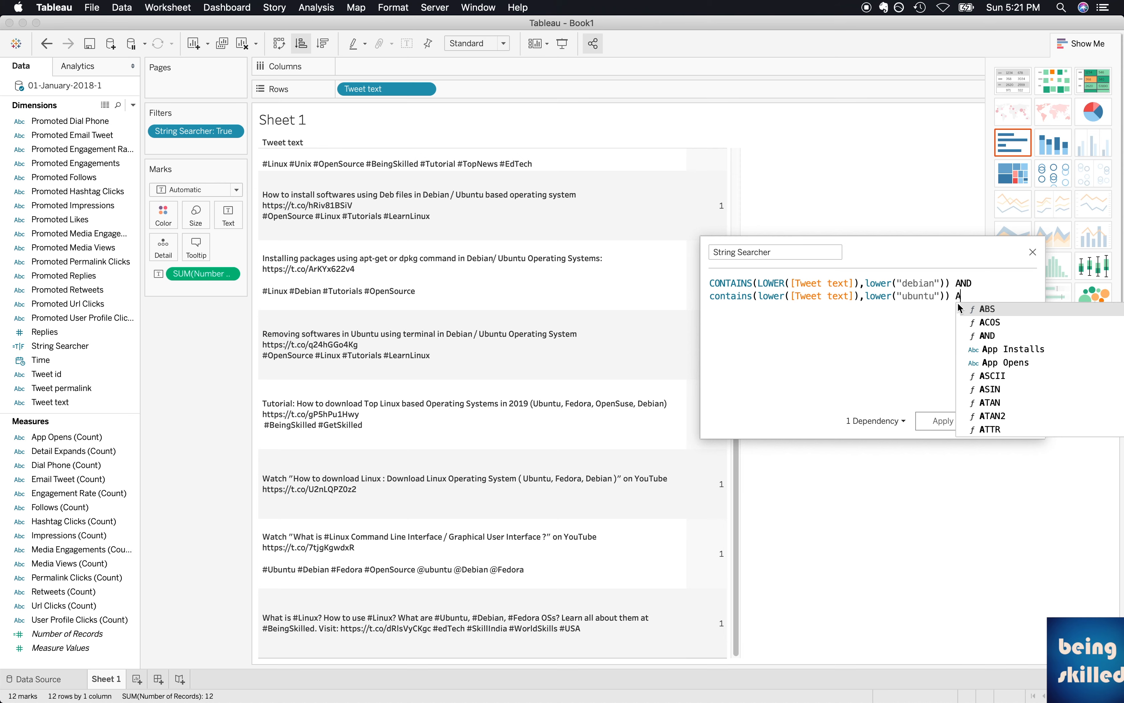
pyautogui.press('Return')
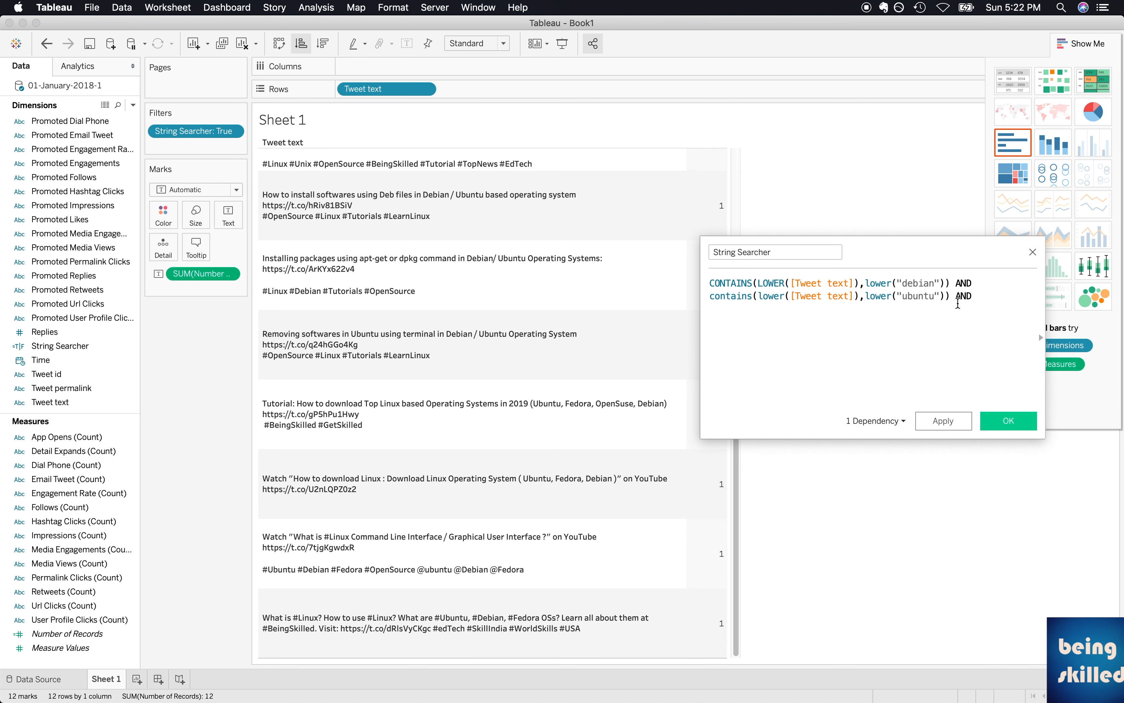
pyautogui.tripleClick(958, 303)
pyautogui.press('super+c')
pyautogui.press('super+v')
pyautogui.press('super+v')
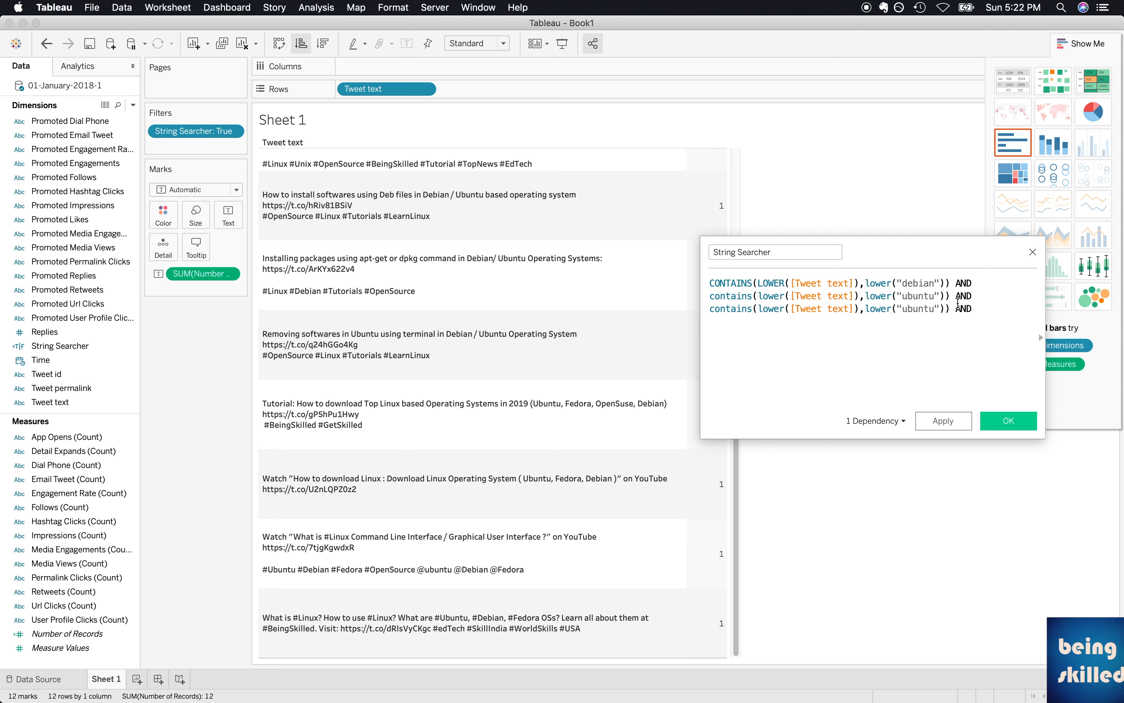
# Set the third condition's substring to "linux", remove the trailing AND and apply the formula.
pyautogui.doubleClick(916, 309)
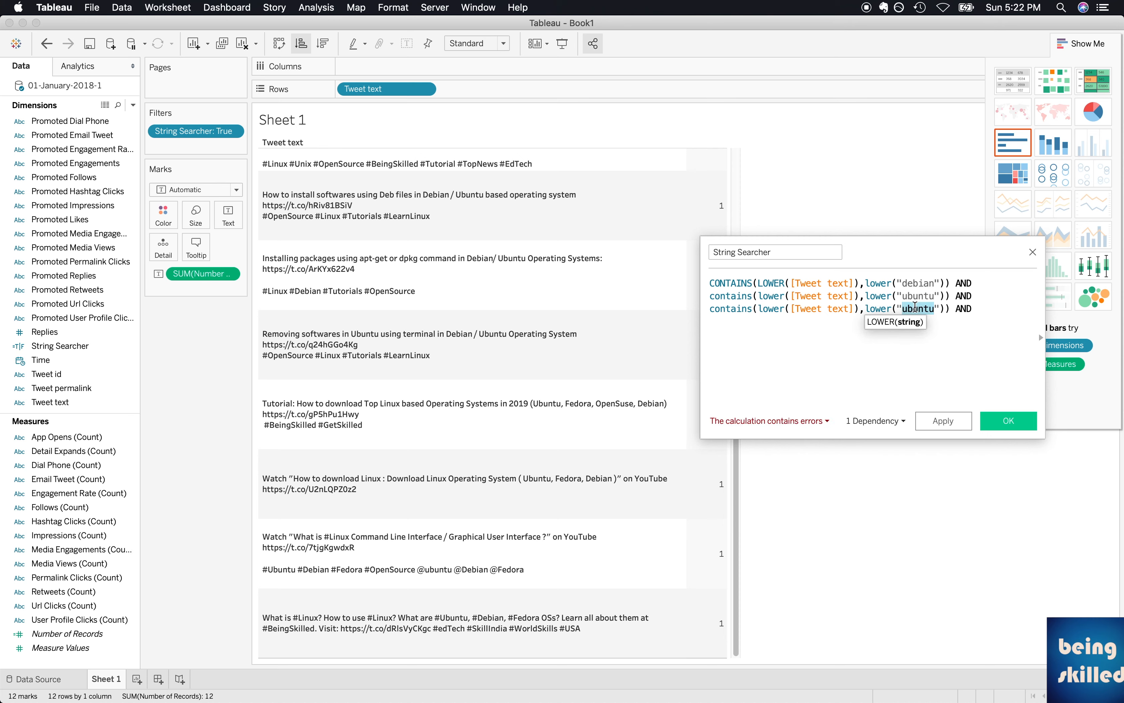
pyautogui.write('linux')
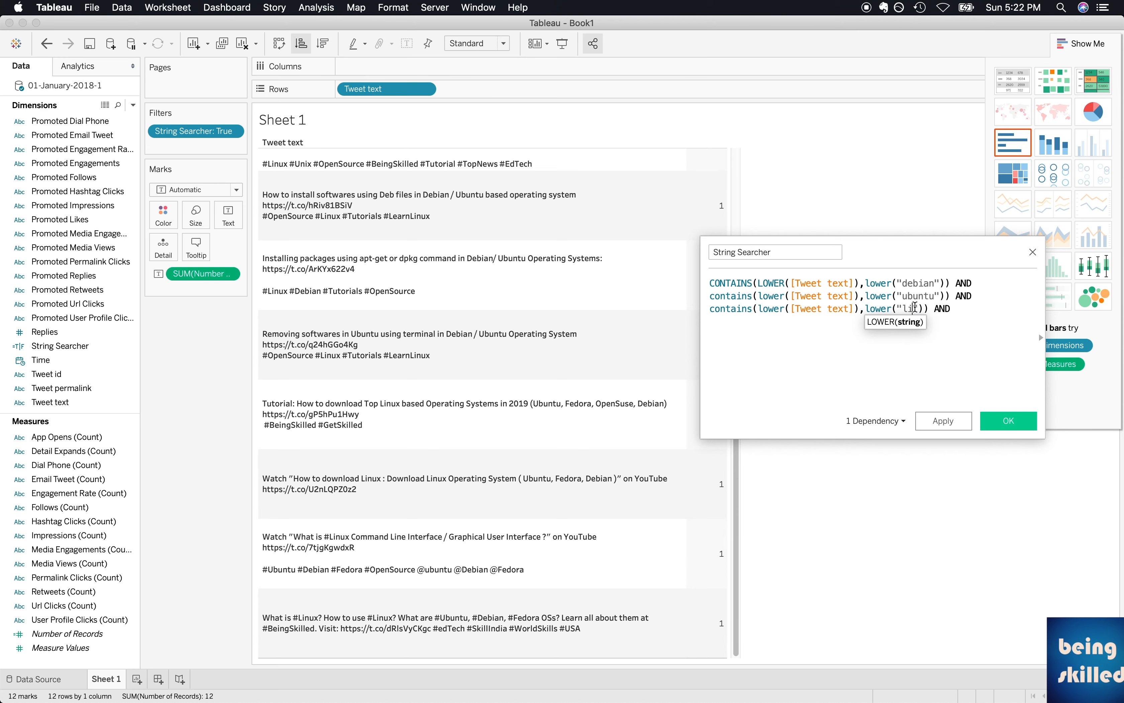
pyautogui.click(943, 422)
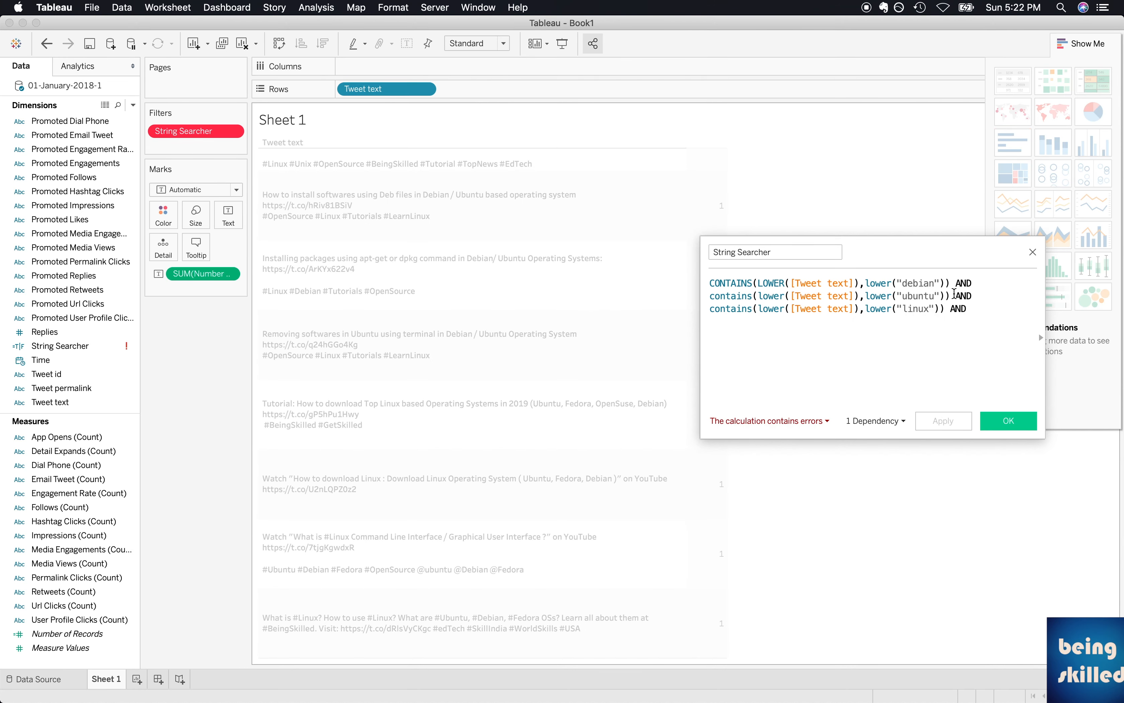
pyautogui.doubleClick(958, 308)
pyautogui.press('BackSpace')
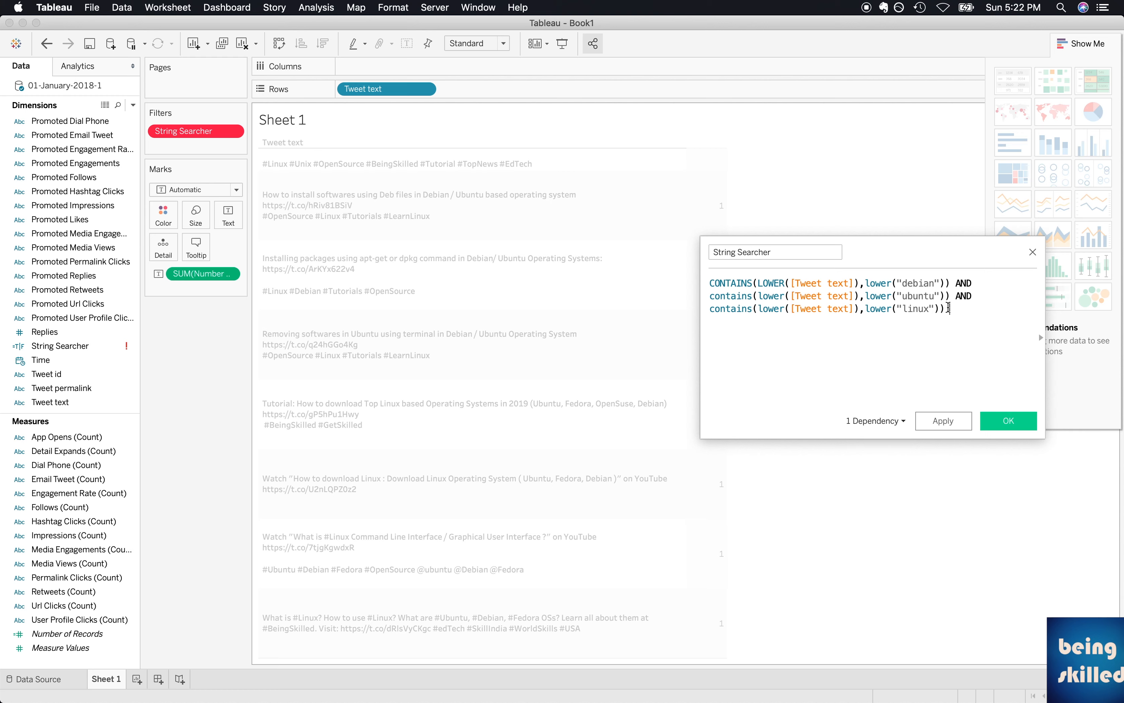
pyautogui.click(941, 423)
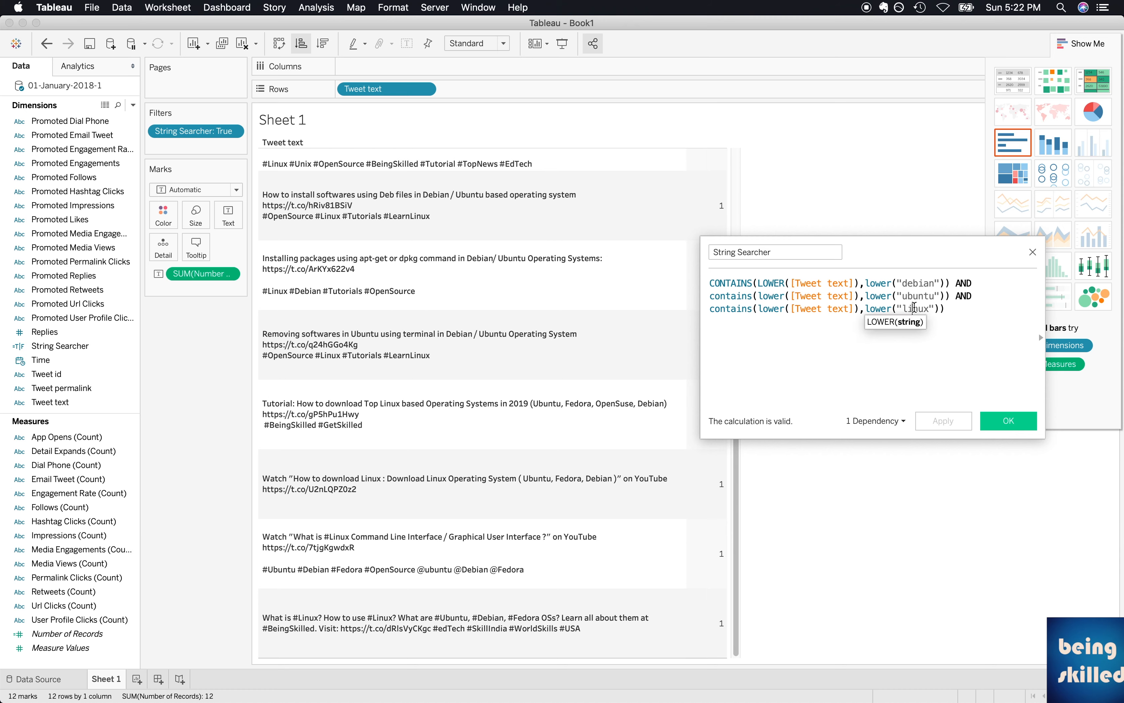
# Change the third condition's substring to "gimp" and apply the formula.
pyautogui.doubleClick(914, 308)
pyautogui.write('gimp')
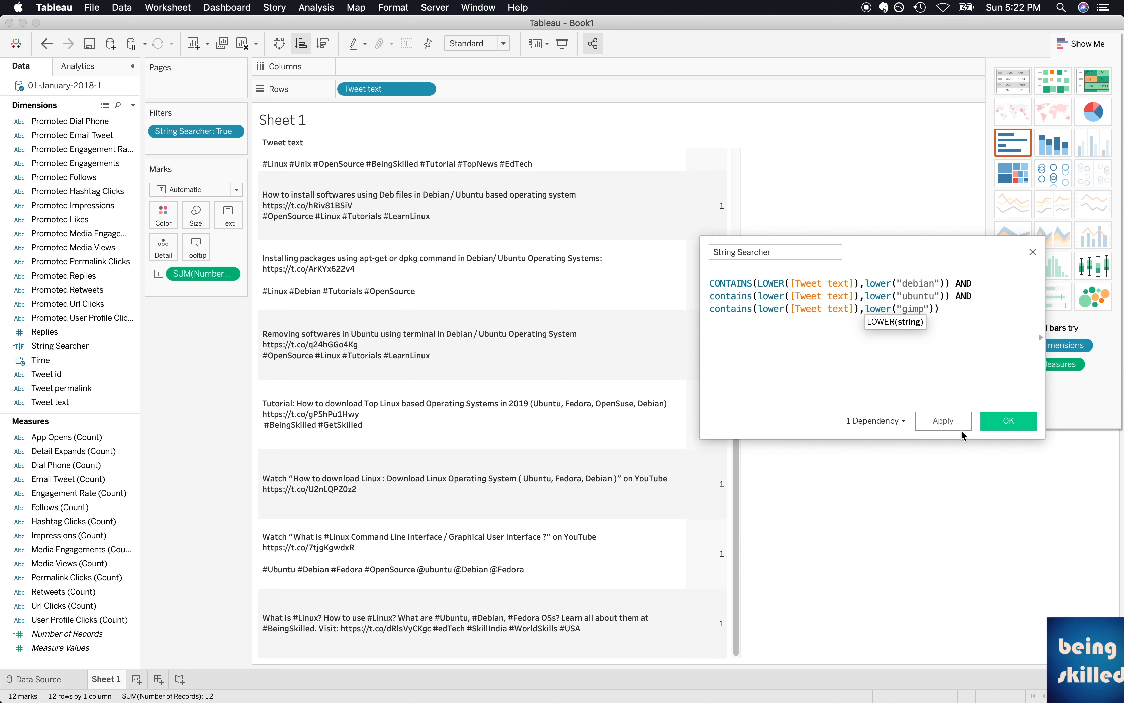
pyautogui.click(945, 424)
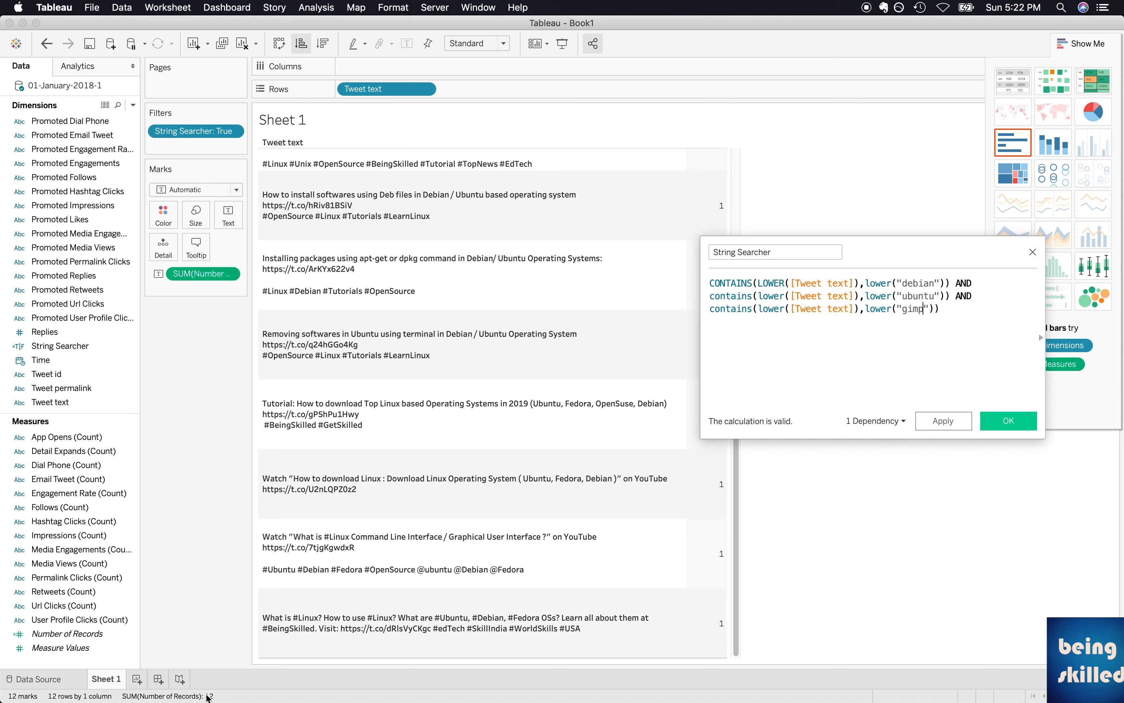
pyautogui.click(939, 420)
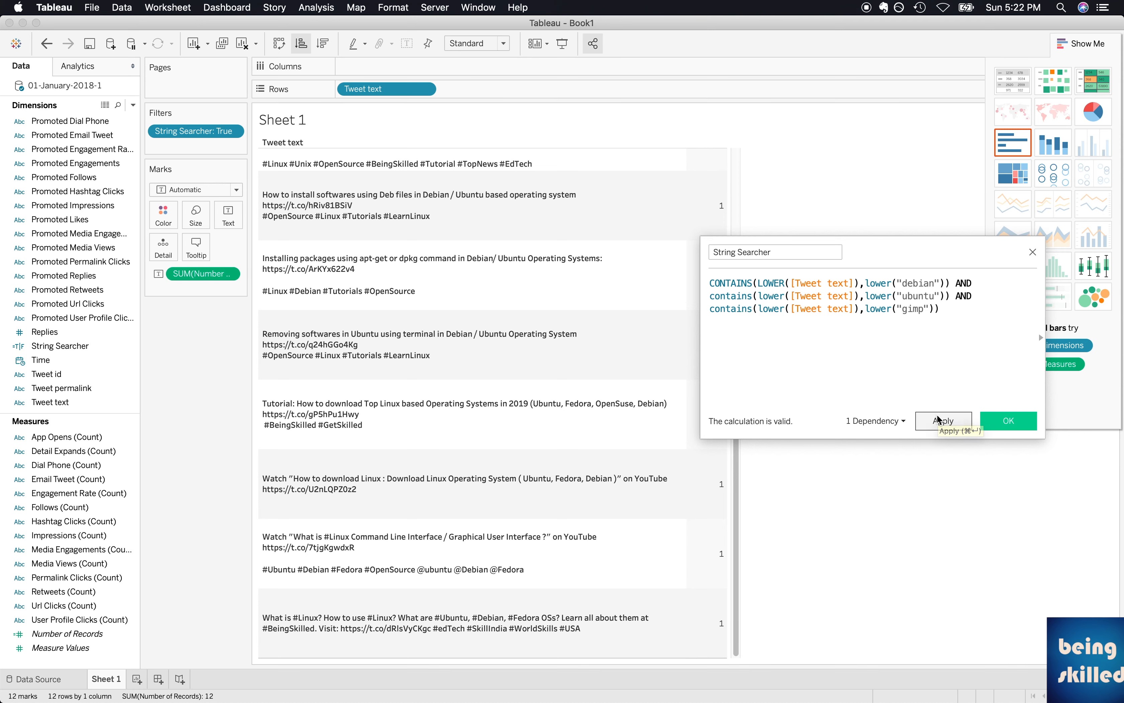